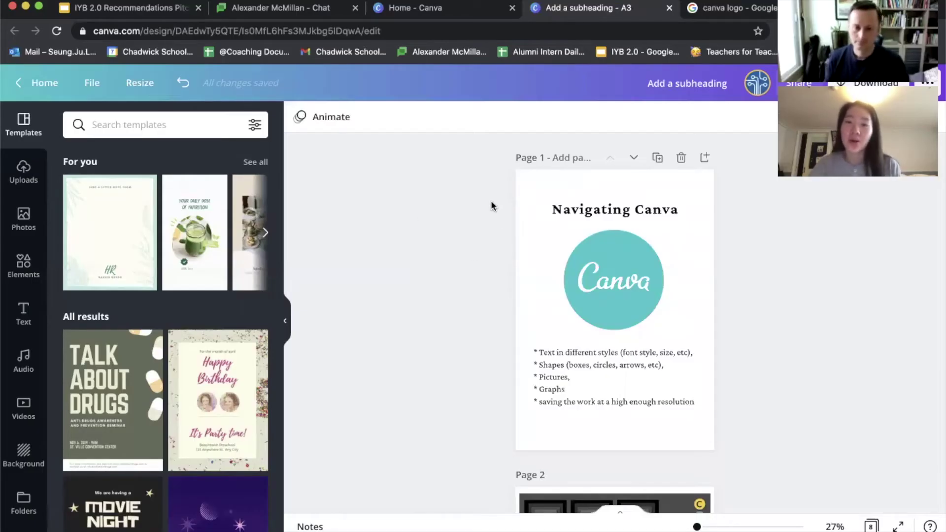
# Scroll through the design, then bring up the Text presets and scroll to the font combinations.
pyautogui.scroll(-5, 778, 255)
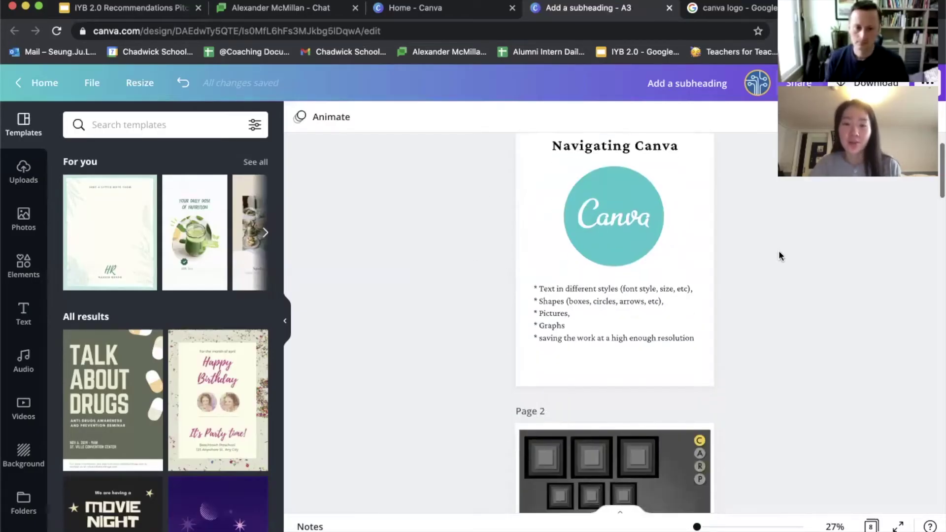
pyautogui.scroll(-10, 779, 254)
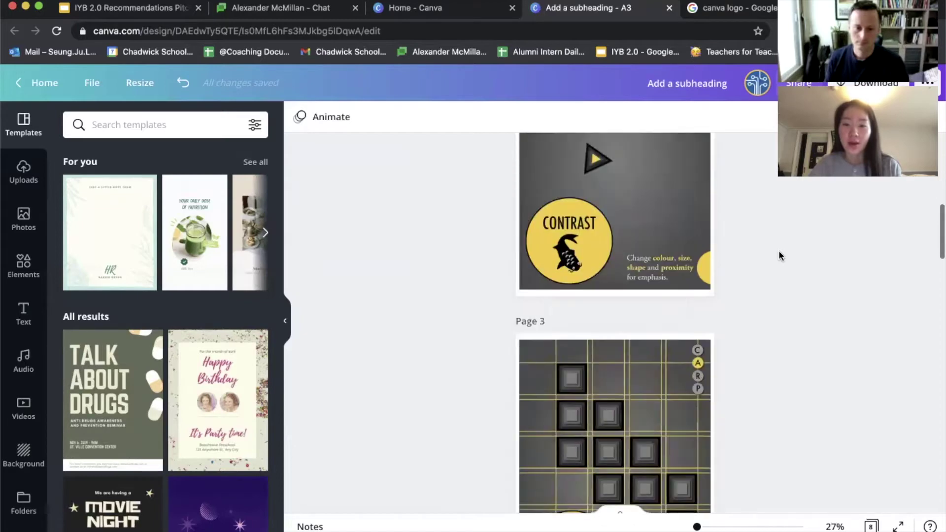
pyautogui.scroll(-14, 779, 255)
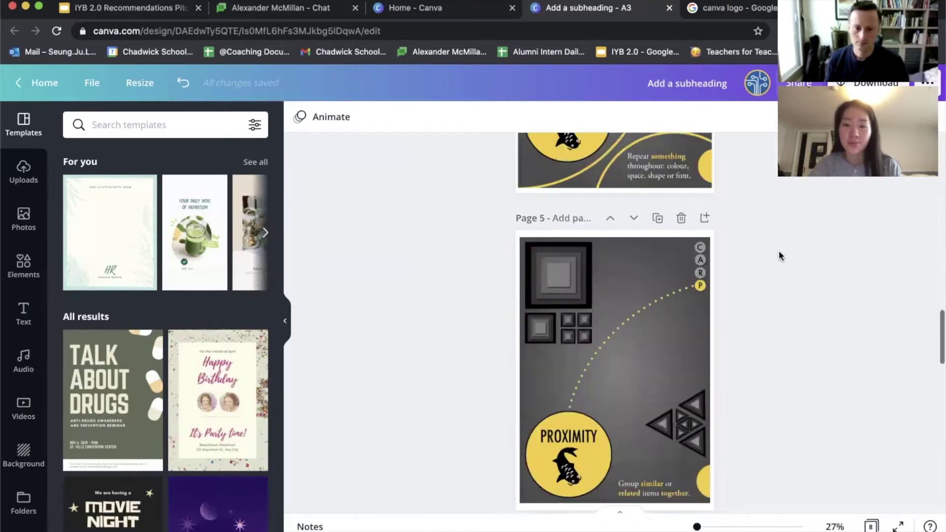
pyautogui.scroll(-10, 779, 254)
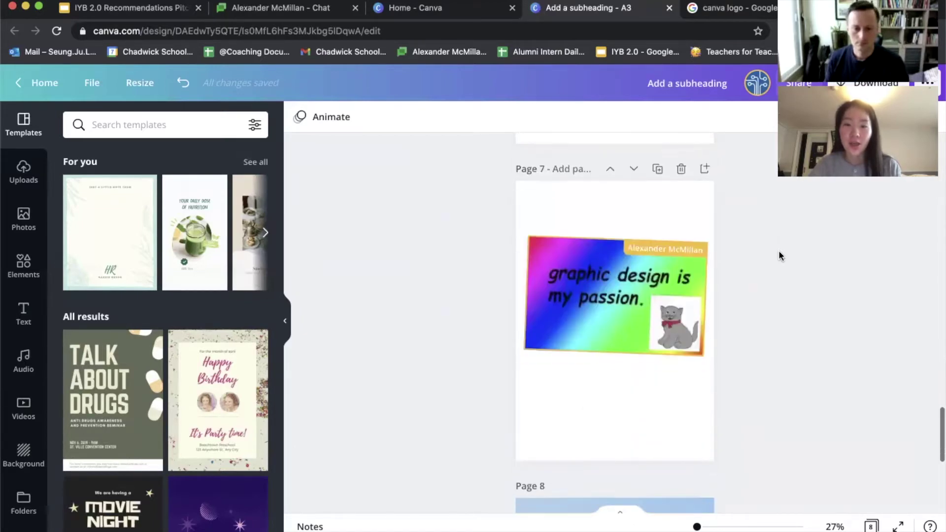
pyautogui.scroll(-8, 778, 255)
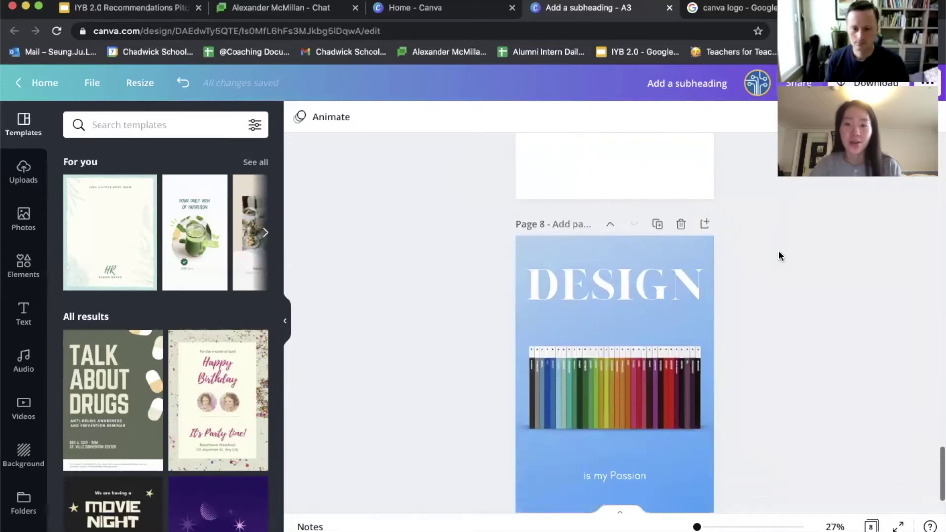
pyautogui.scroll(-1, 779, 255)
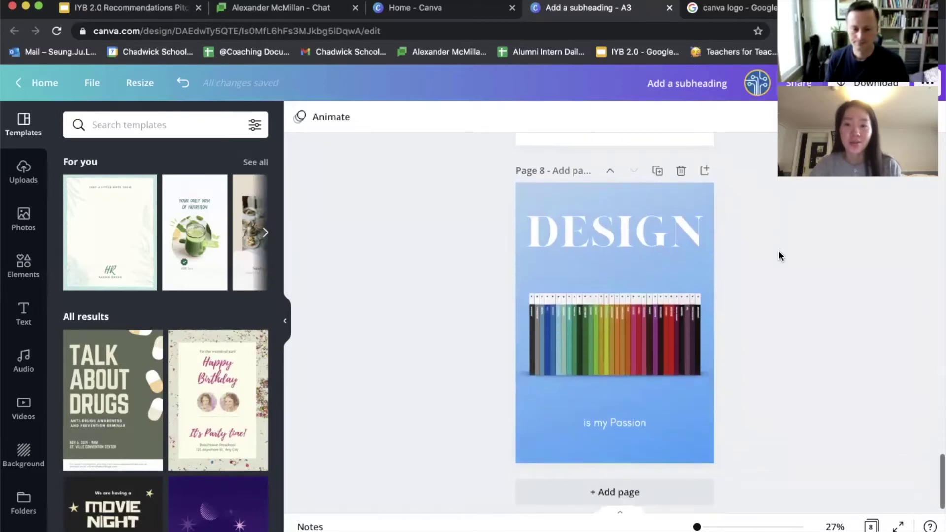
pyautogui.scroll(20, 779, 253)
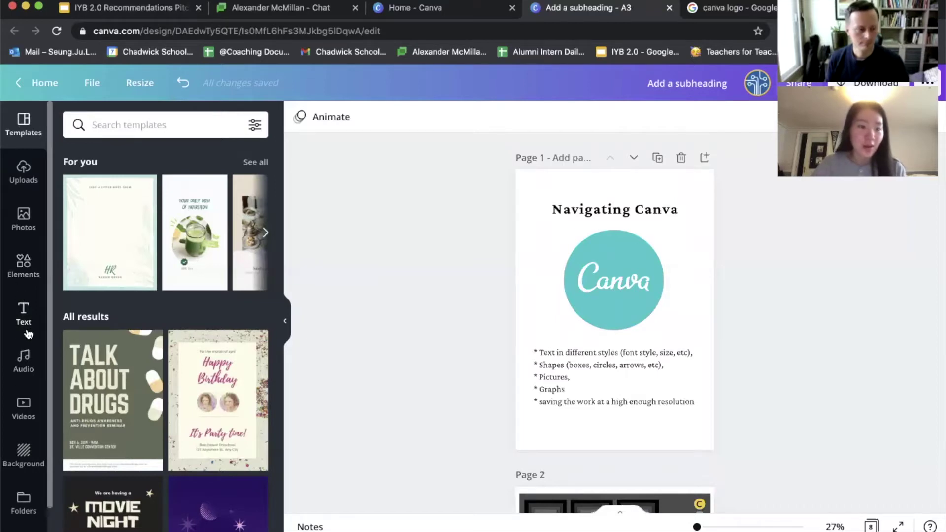
pyautogui.click(26, 315)
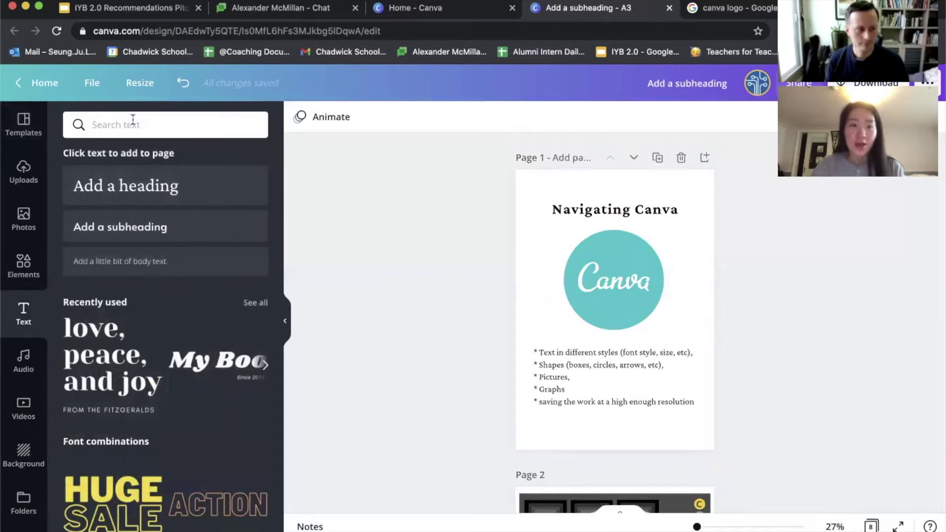
pyautogui.scroll(-5, 135, 314)
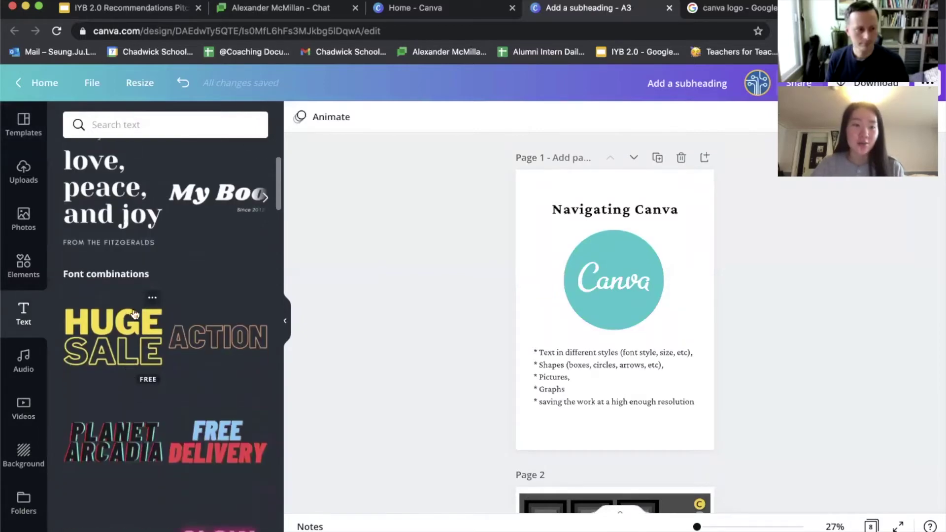
pyautogui.scroll(-3, 118, 292)
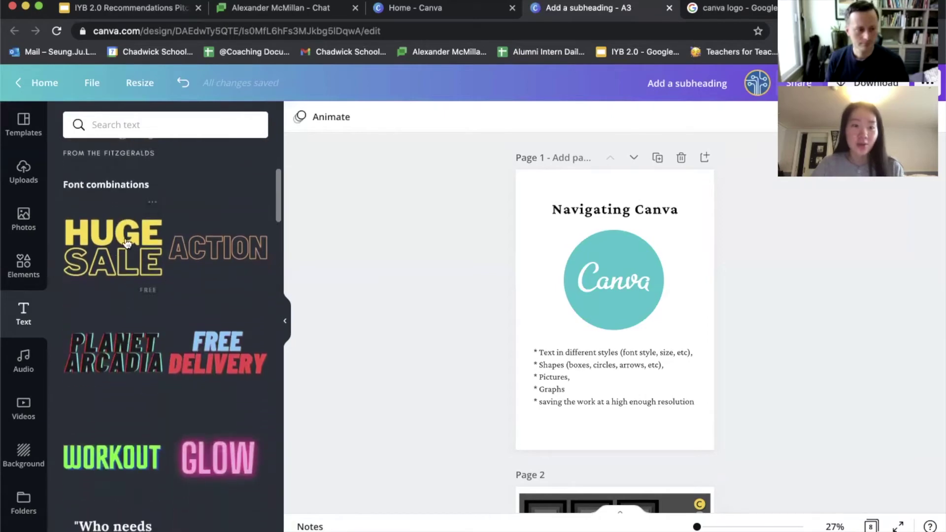
# Add the yellow HUGE SALE font combination to page 1, then delete its HUGE word.
pyautogui.click(131, 261)
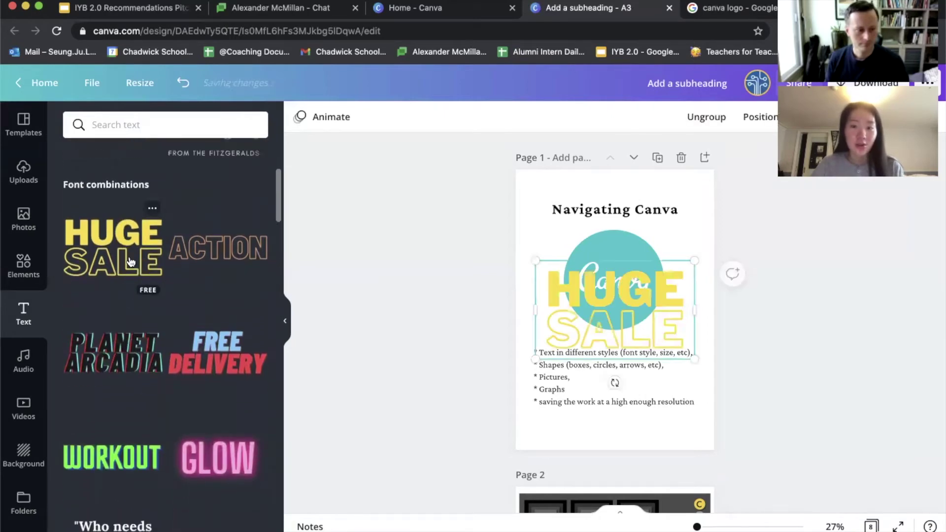
pyautogui.click(620, 294)
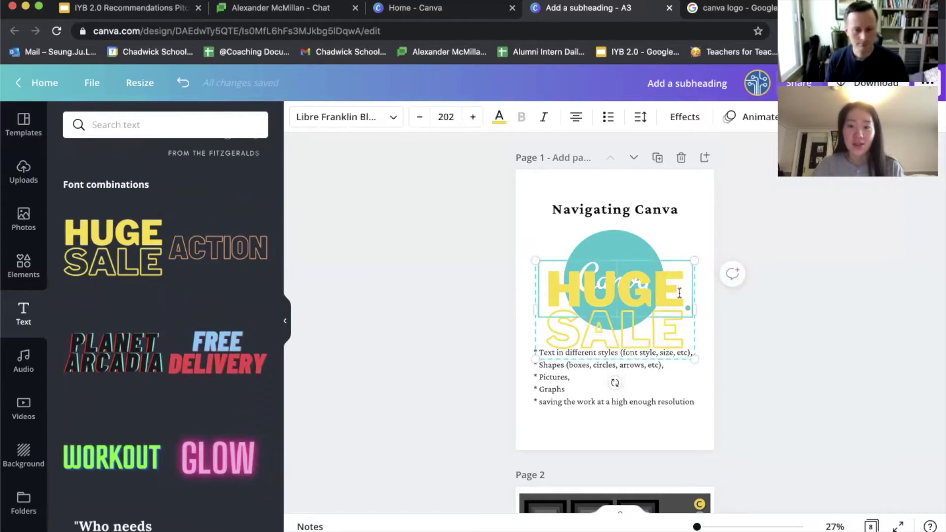
pyautogui.moveTo(679, 292); pyautogui.dragTo(525, 276)
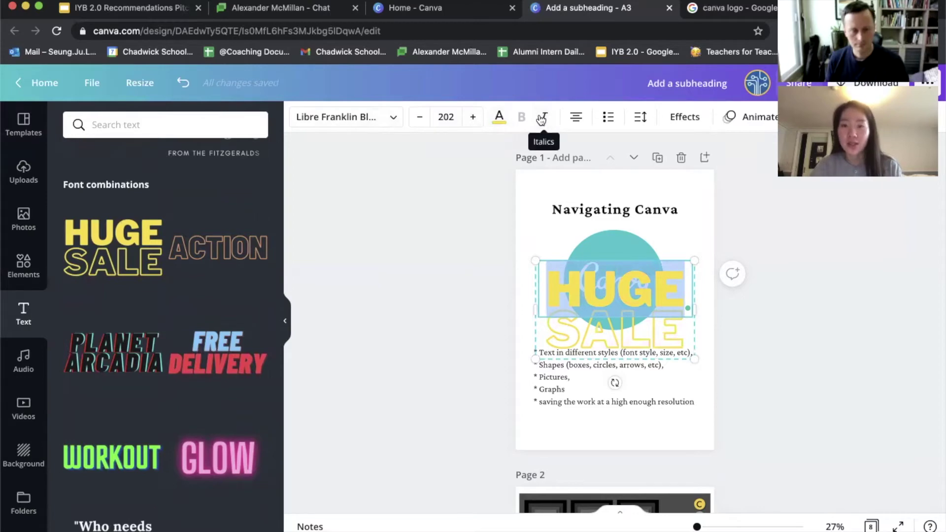
pyautogui.click(786, 354)
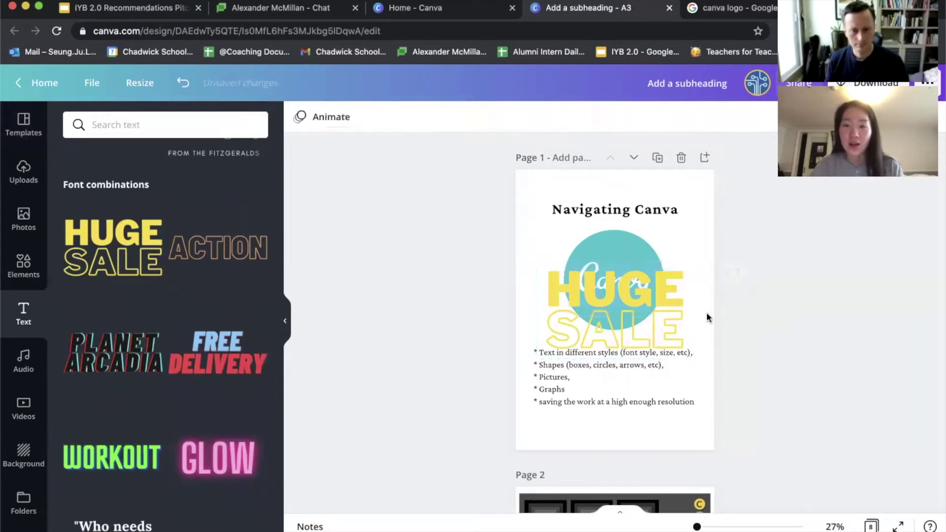
pyautogui.click(664, 293)
pyautogui.click(664, 294)
pyautogui.press('Delete')
# Trim SALE to SAE, then delete the remaining text from the page.
pyautogui.click(648, 335)
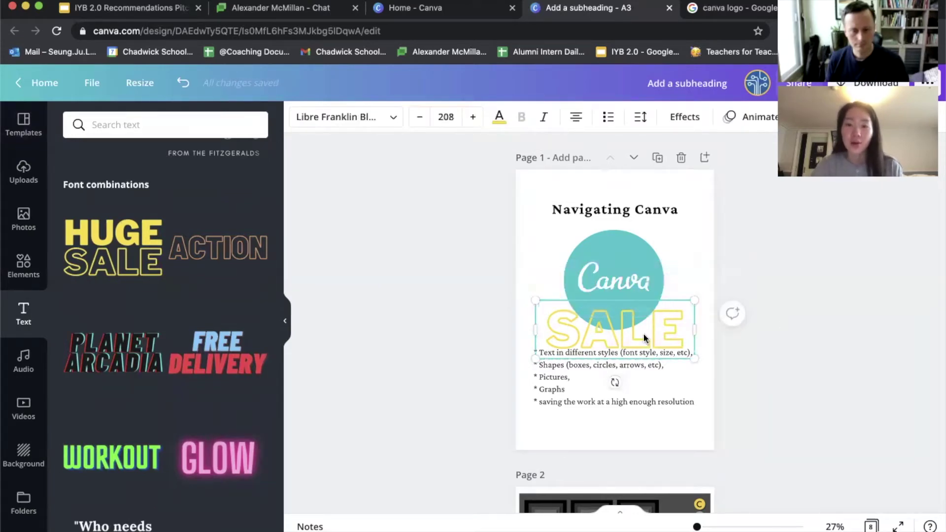
pyautogui.press('BackSpace')
pyautogui.click(779, 345)
pyautogui.click(635, 338)
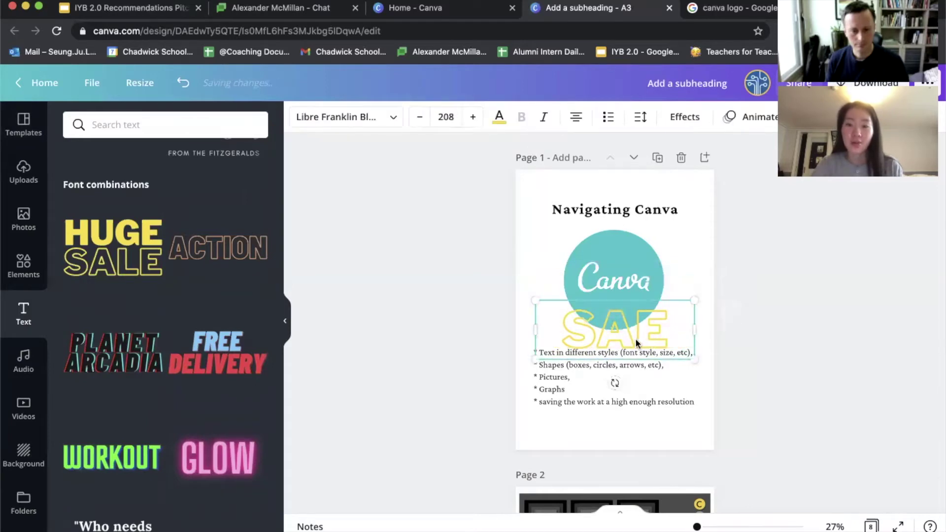
pyautogui.press('Delete')
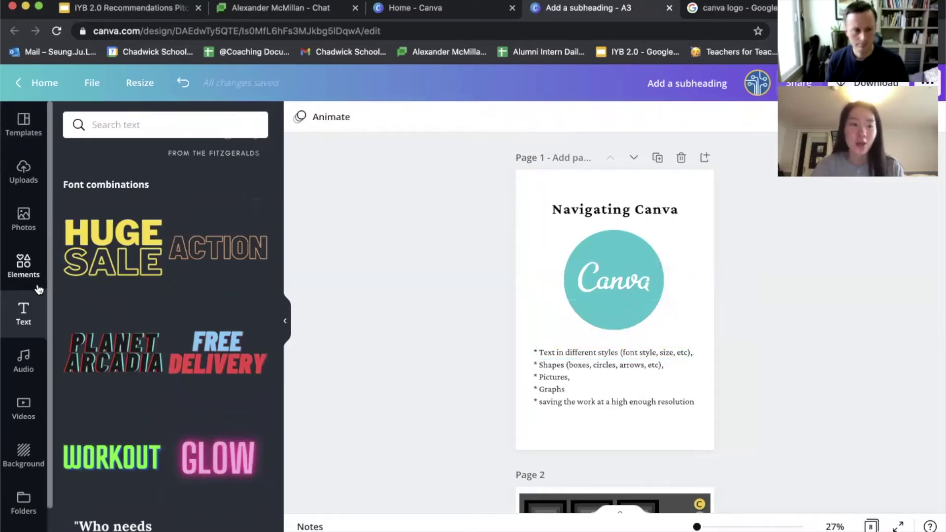
# Replace the 'graph' element search with 'box' and browse the box shapes.
pyautogui.click(20, 285)
pyautogui.click(147, 130)
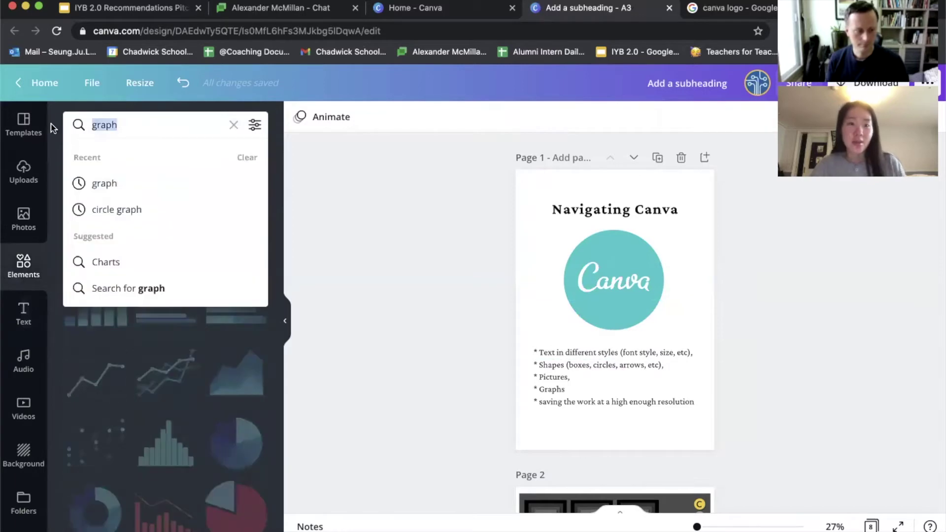
pyautogui.press('BackSpace')
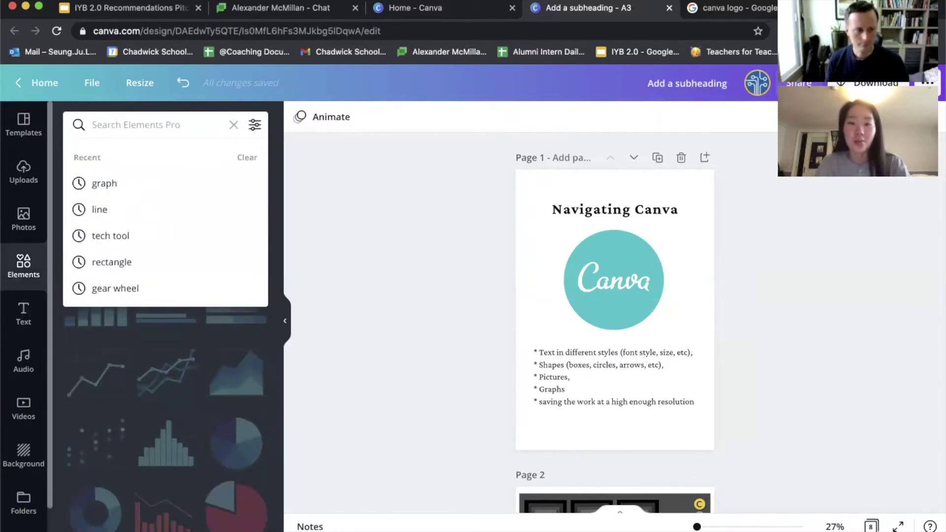
pyautogui.write('box')
pyautogui.press('Return')
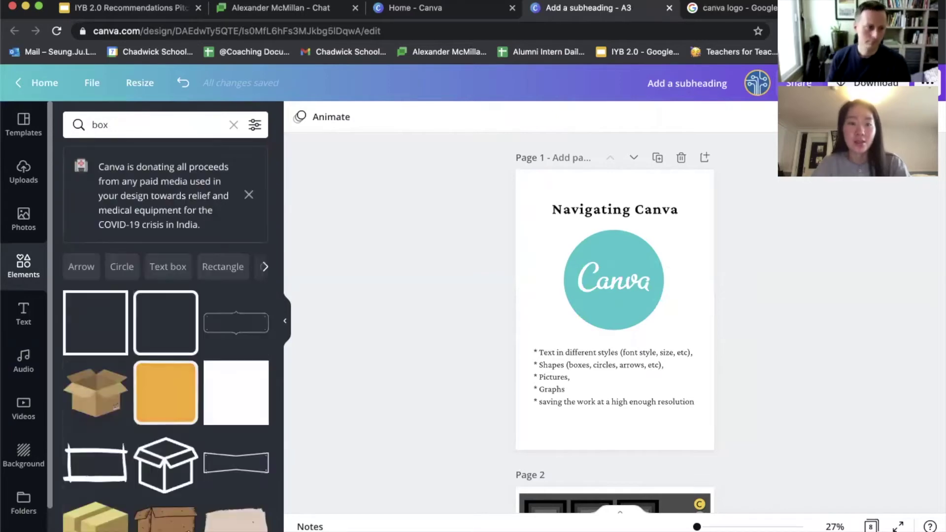
pyautogui.scroll(-2, 129, 282)
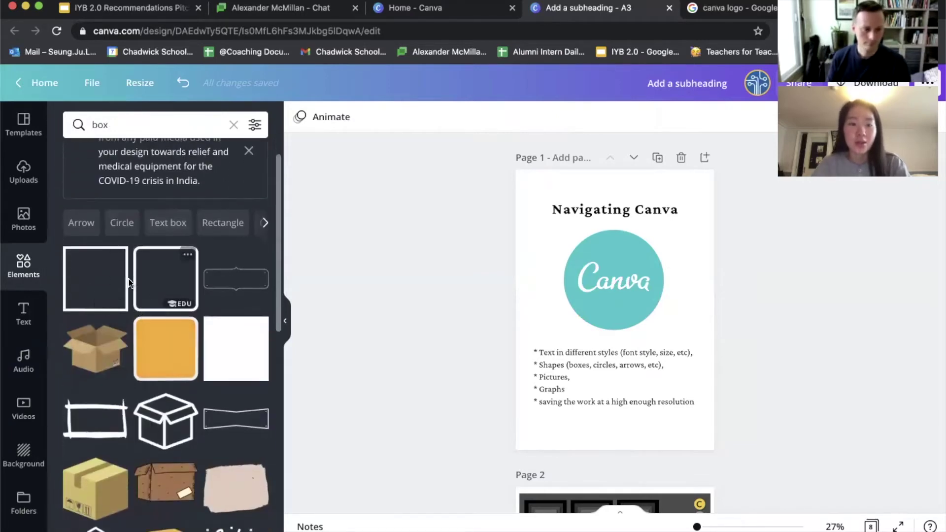
pyautogui.scroll(-2, 158, 278)
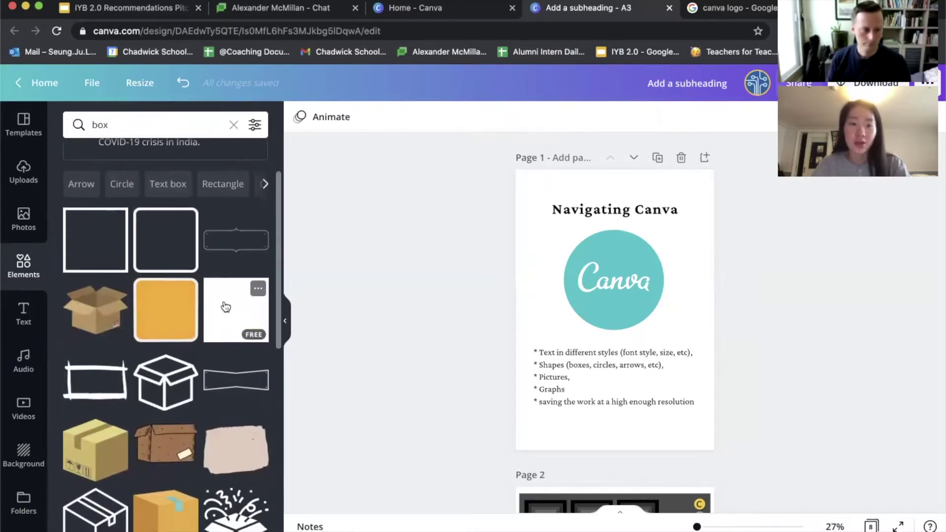
pyautogui.scroll(-2, 226, 307)
# Search elements for 'circle' and scroll through the circle shapes.
pyautogui.doubleClick(94, 123)
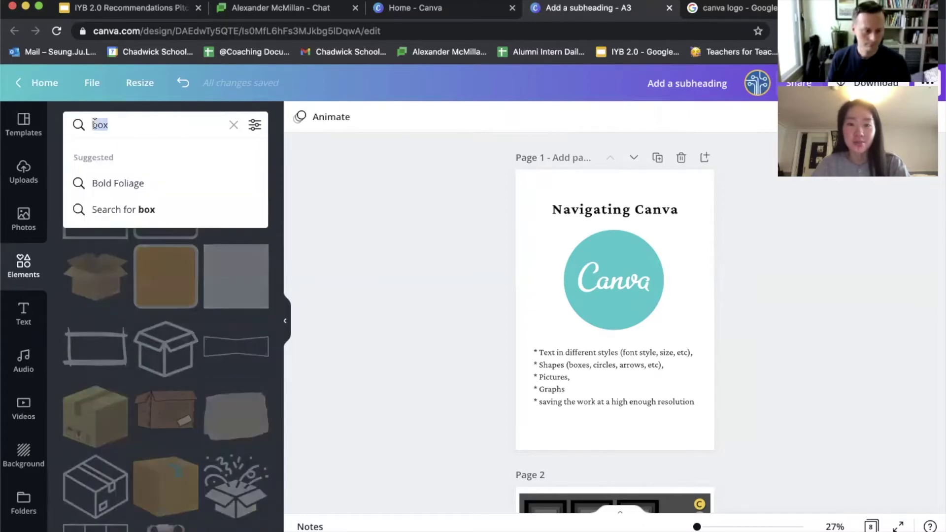
pyautogui.write('circle')
pyautogui.press('Return')
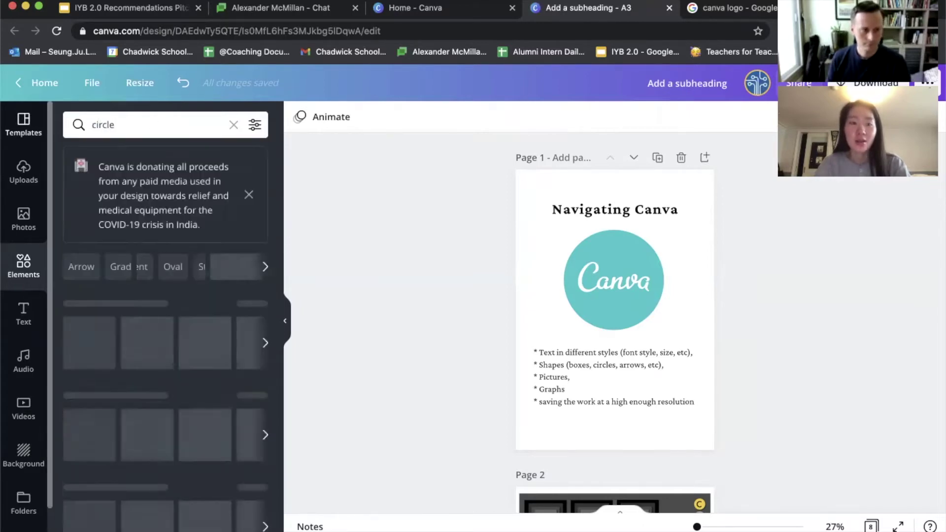
pyautogui.scroll(-3, 157, 314)
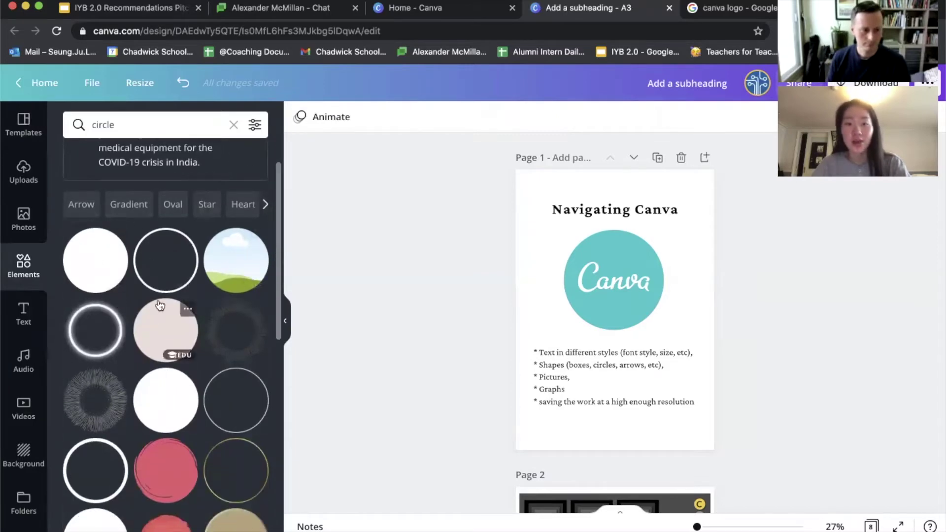
pyautogui.scroll(-10, 159, 305)
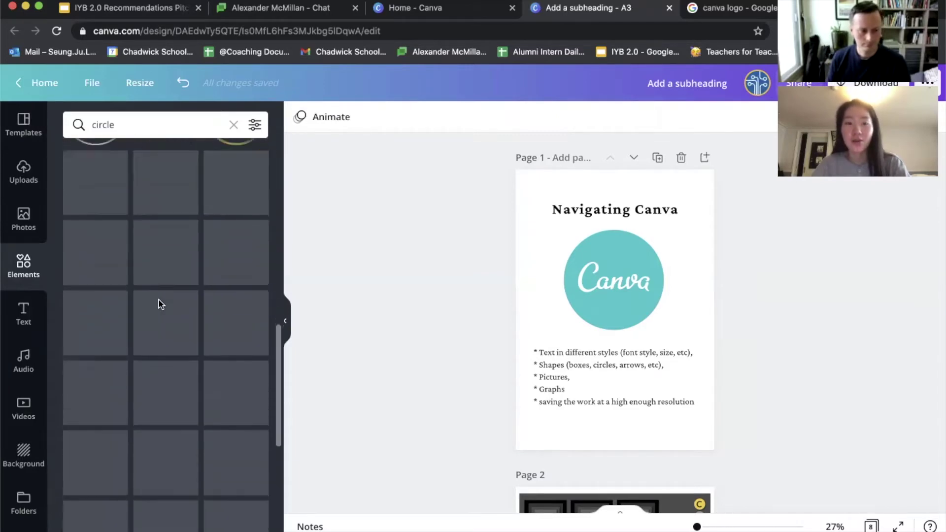
pyautogui.scroll(10, 158, 246)
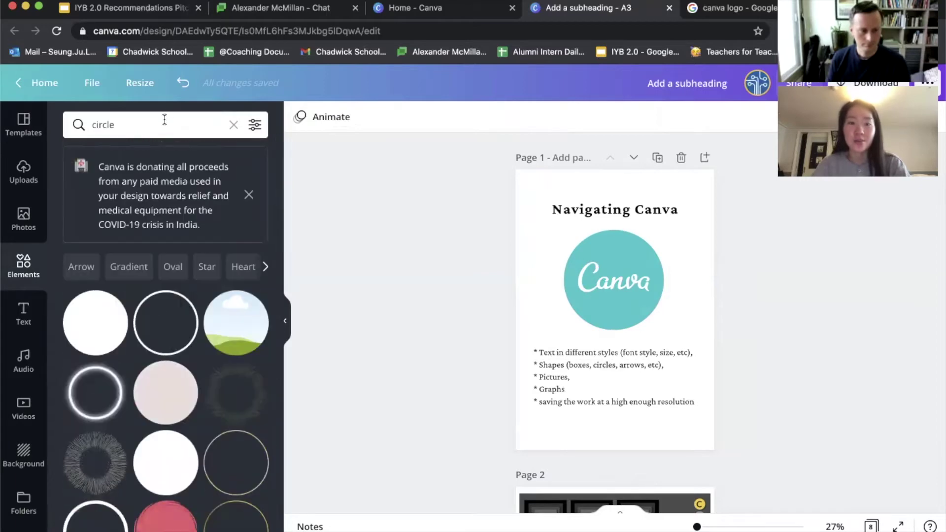
# Search elements for 'arrow' and scroll through the arrow graphics.
pyautogui.click(164, 120)
pyautogui.write('arrow')
pyautogui.press('Return')
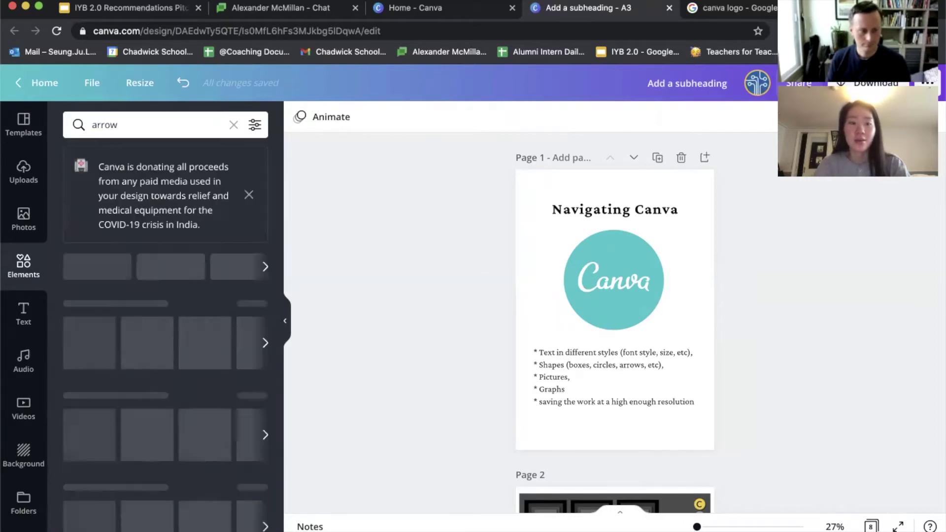
pyautogui.scroll(-2, 186, 344)
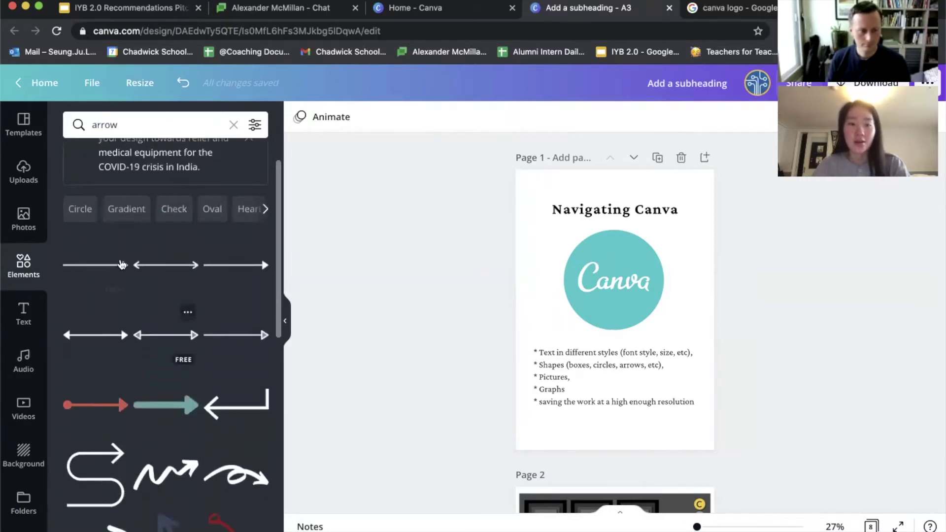
pyautogui.scroll(-3, 133, 276)
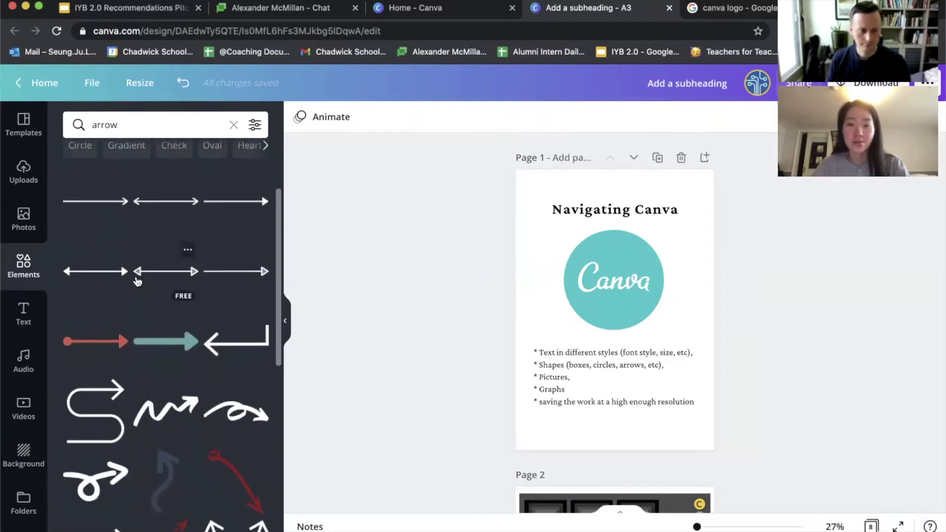
pyautogui.scroll(5, 138, 282)
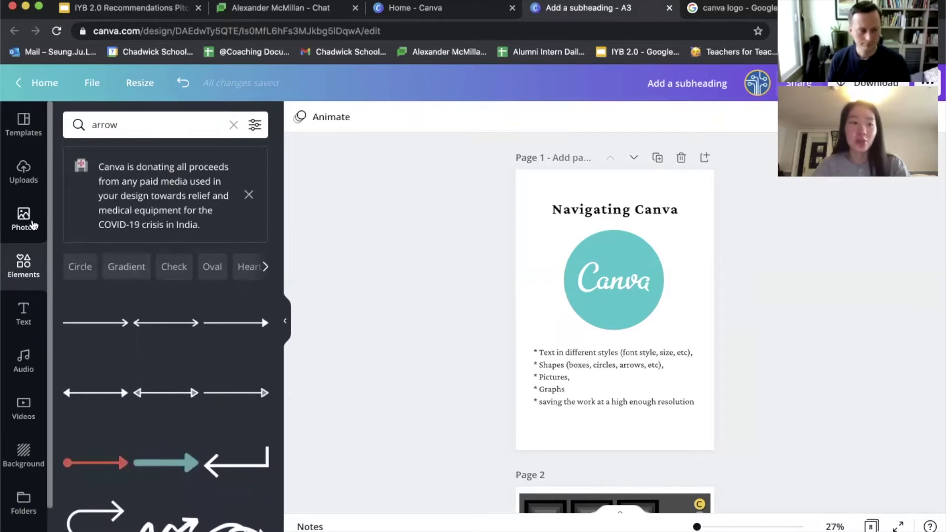
pyautogui.click(33, 225)
# Search stock photos for 'cat' and scroll through the results.
pyautogui.click(138, 120)
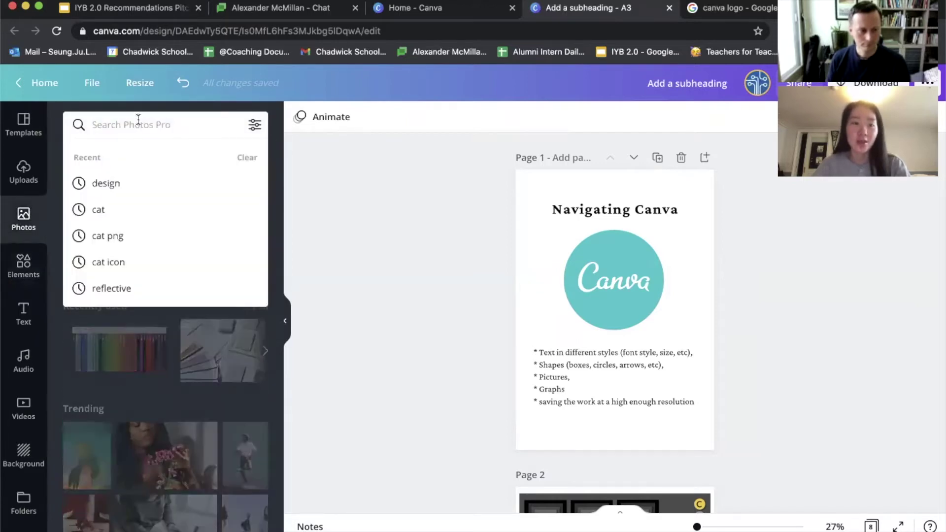
pyautogui.write('cat')
pyautogui.press('Return')
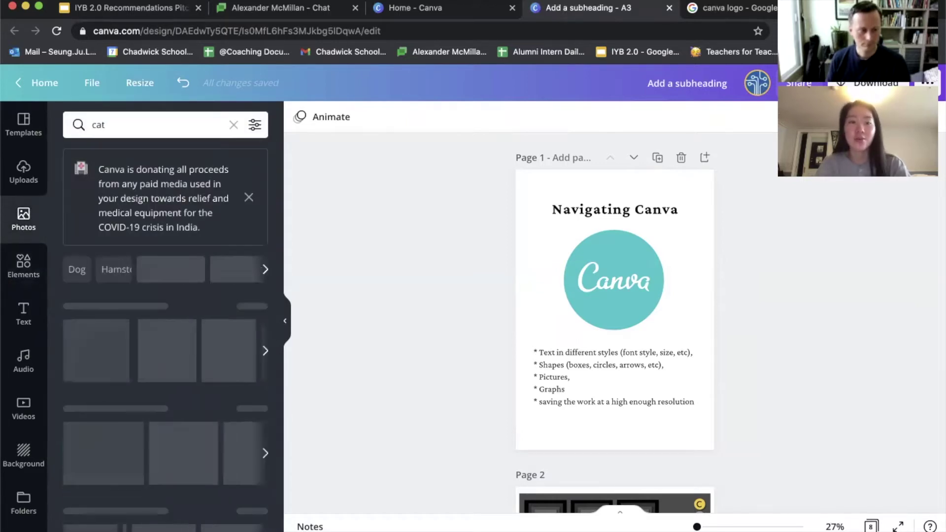
pyautogui.scroll(-7, 90, 330)
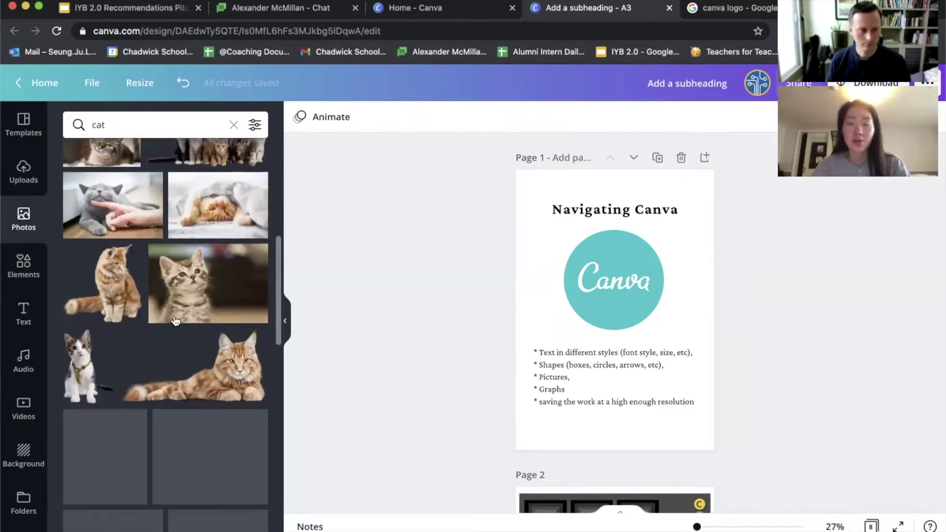
pyautogui.scroll(-1, 187, 296)
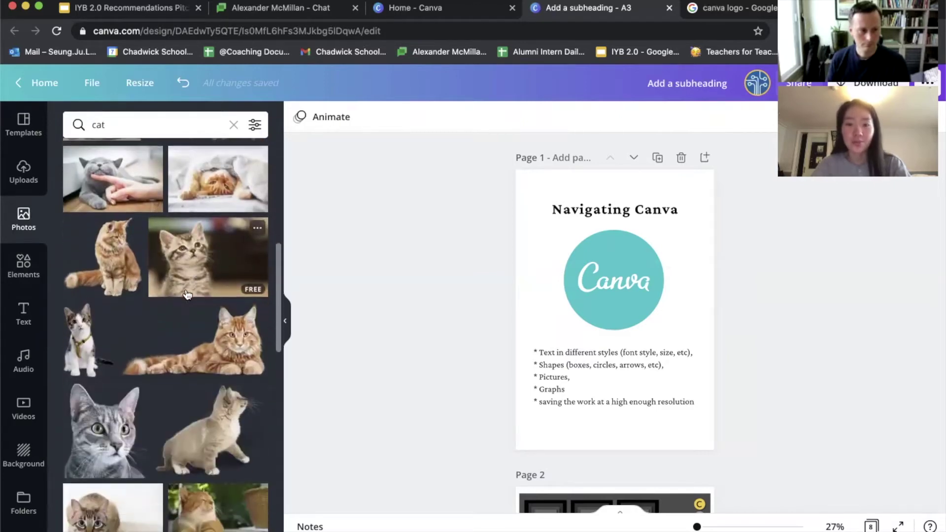
# Replace the photo search with 'graph' to show chart images.
pyautogui.click(148, 124)
pyautogui.write('graph')
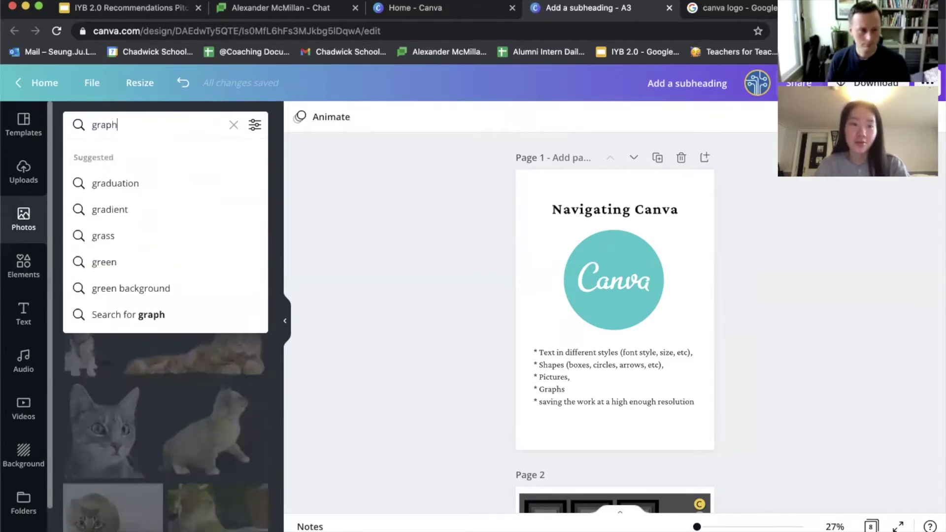
pyautogui.press('Return')
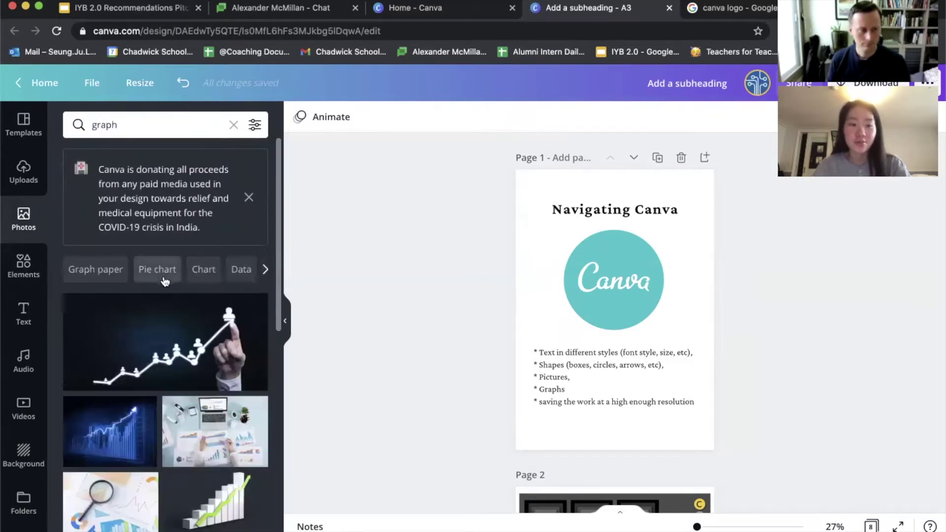
# Search the elements library for 'graph' and scroll through the chart graphics.
pyautogui.click(22, 269)
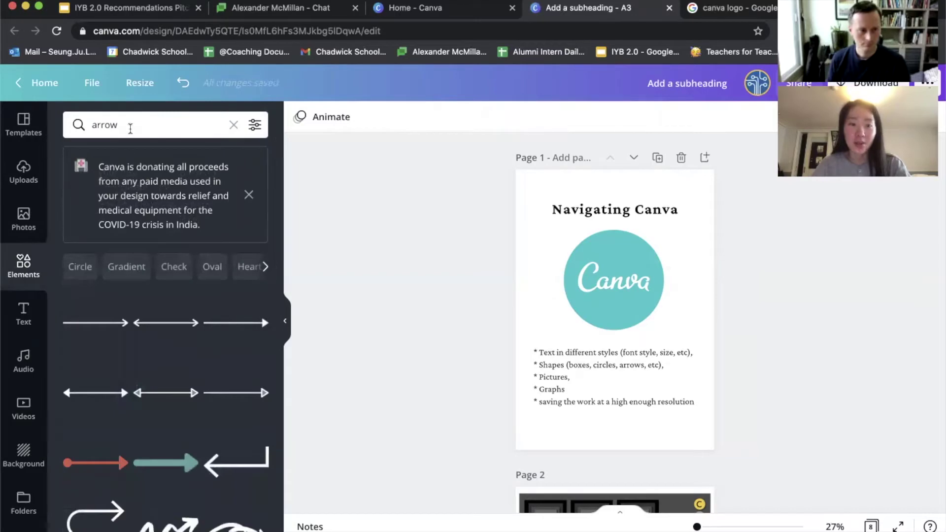
pyautogui.click(129, 127)
pyautogui.write('graph')
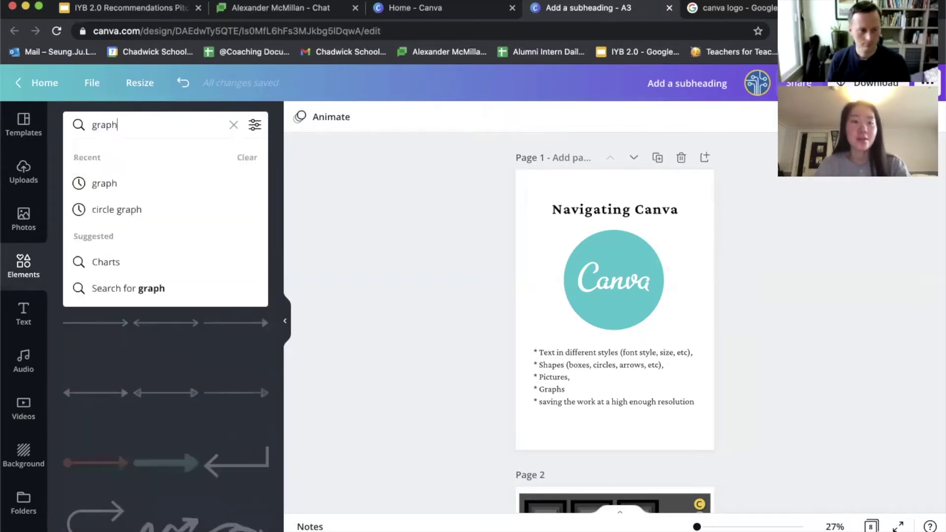
pyautogui.press('Return')
pyautogui.scroll(-1, 187, 290)
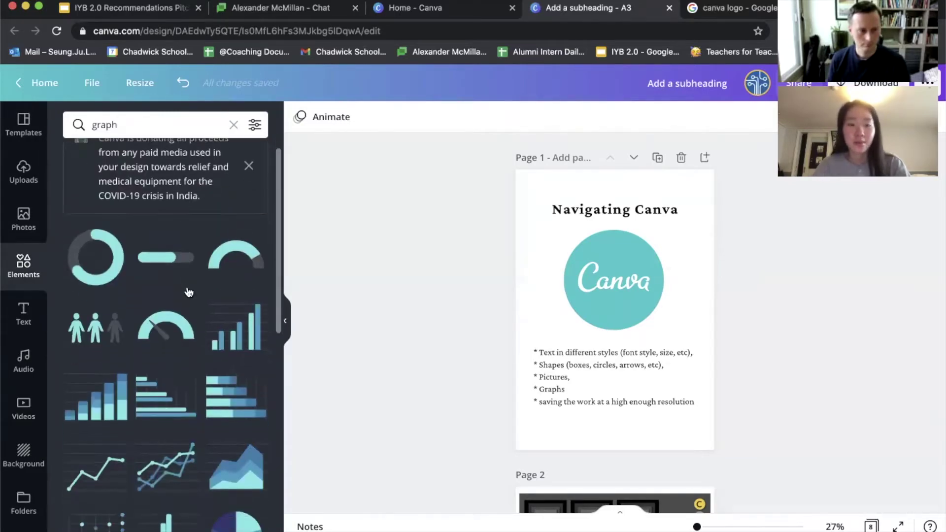
pyautogui.scroll(-1, 189, 326)
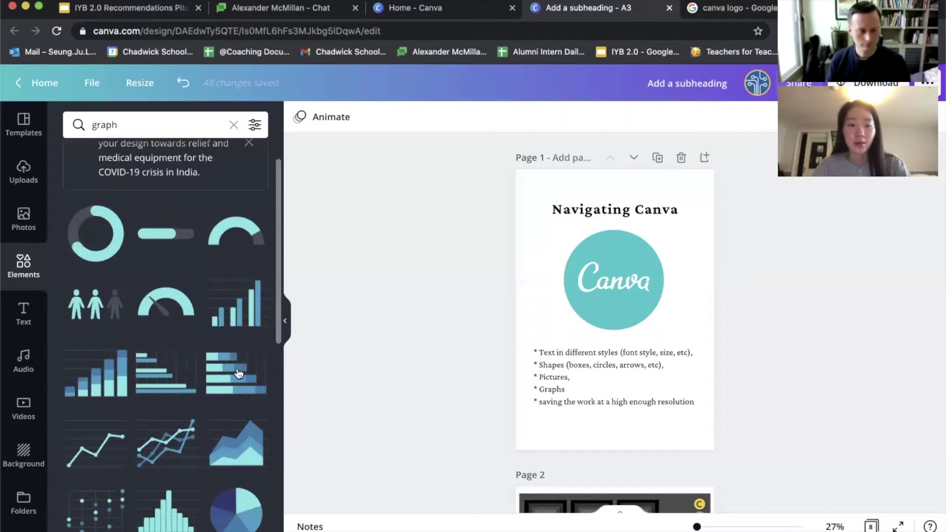
# Add a Stacked row chart to page 1, then delete it again.
pyautogui.click(238, 373)
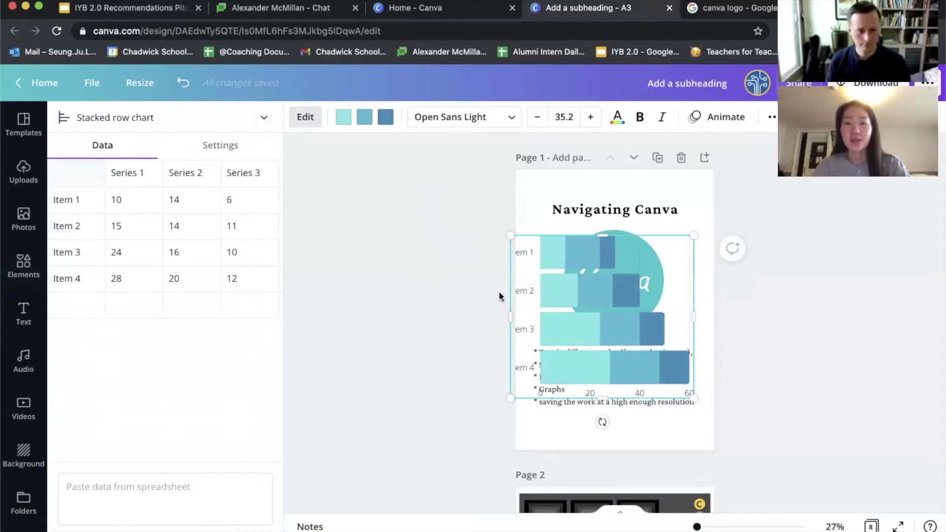
pyautogui.press('Escape')
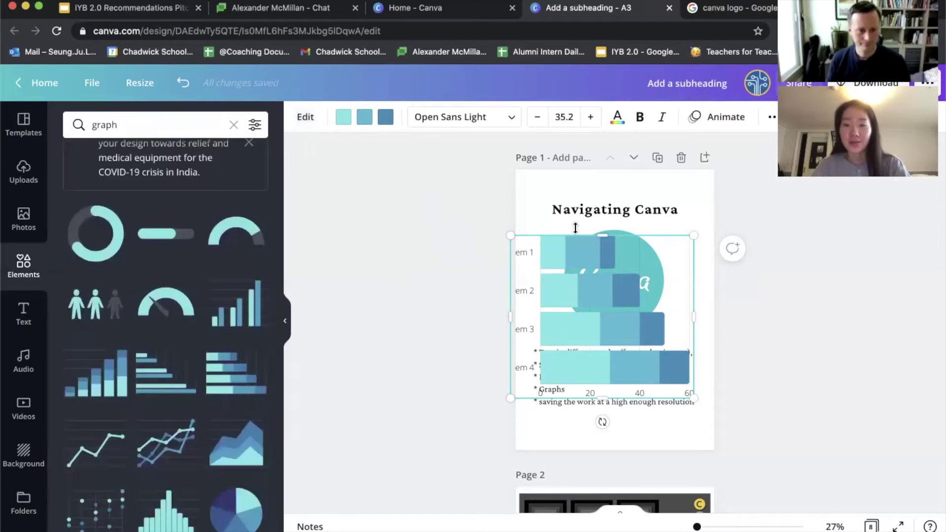
pyautogui.press('Delete')
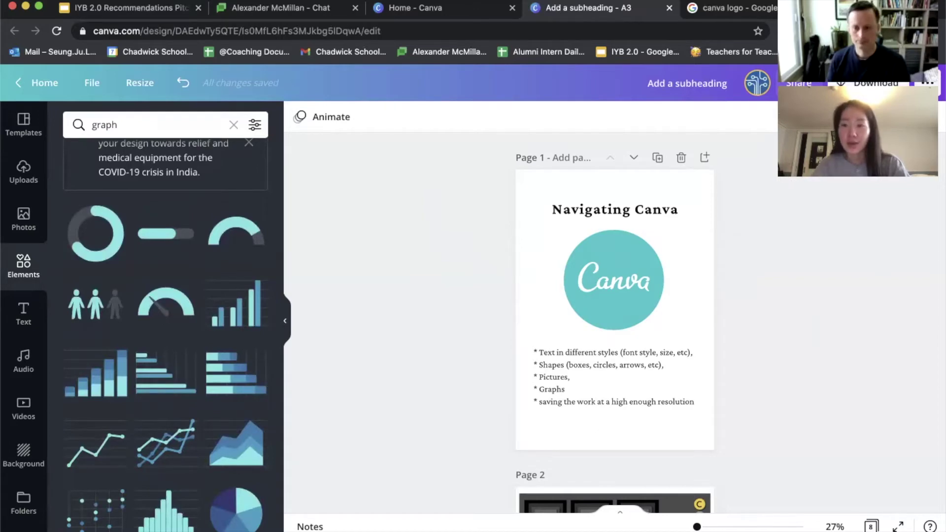
# Download only Page 1 as a PNG file, saved as 'Add a subheading.png'.
pyautogui.click(867, 82)
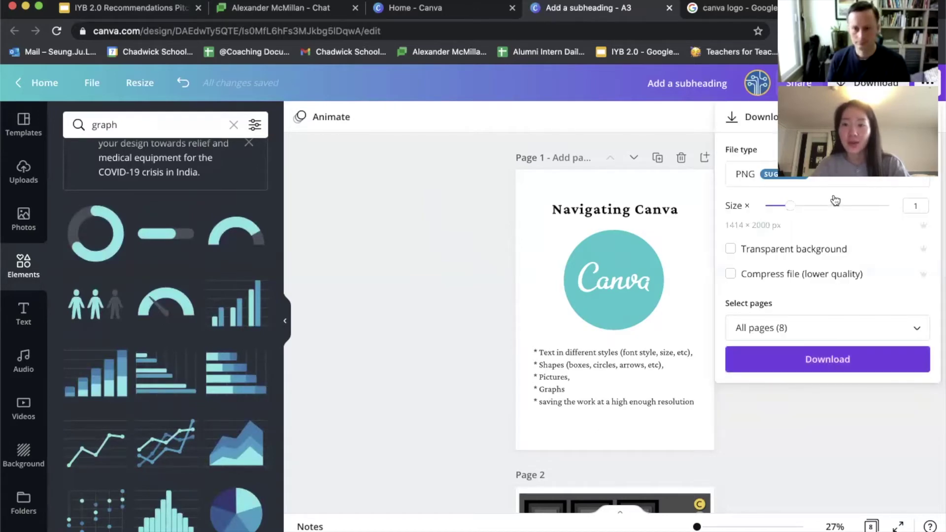
pyautogui.click(829, 180)
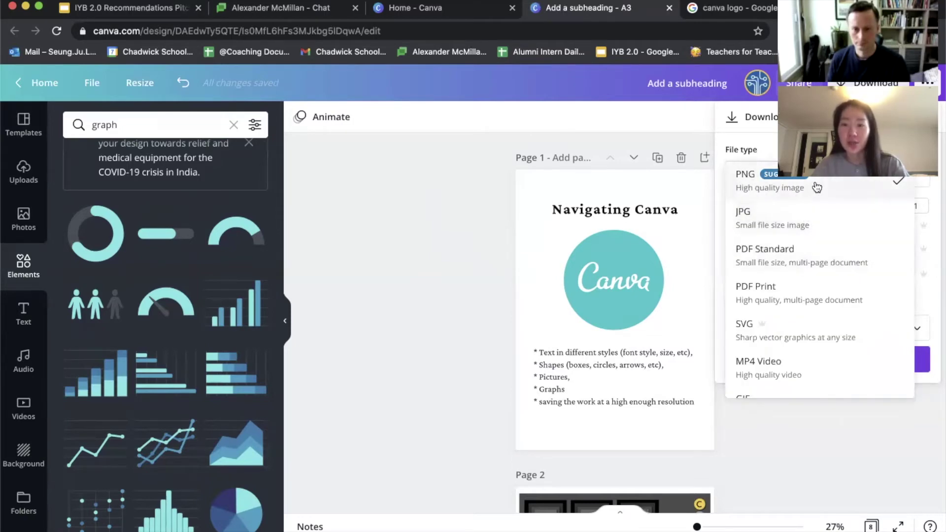
pyautogui.scroll(-1, 810, 221)
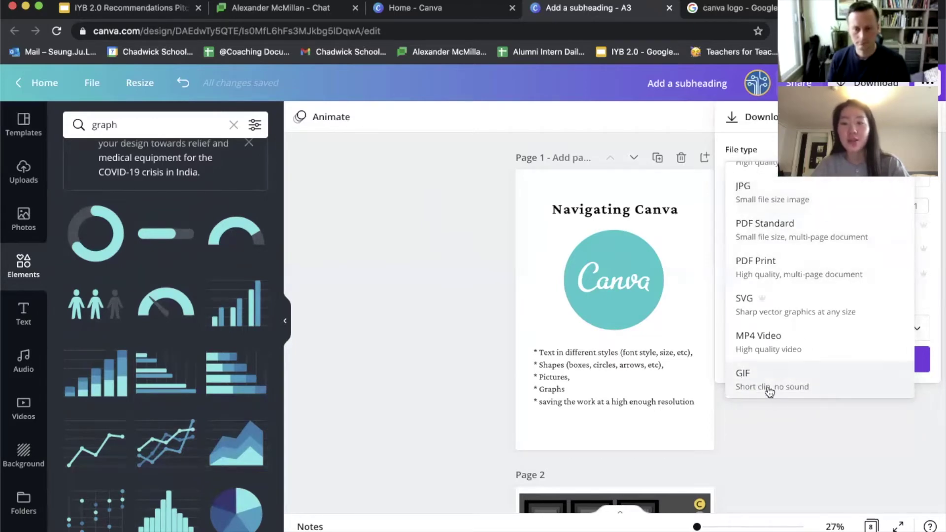
pyautogui.scroll(1, 882, 191)
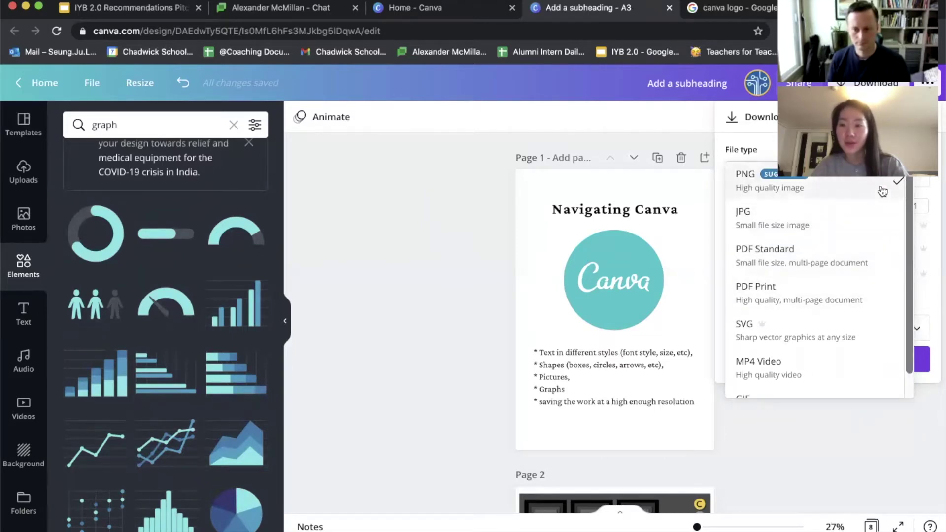
pyautogui.click(814, 189)
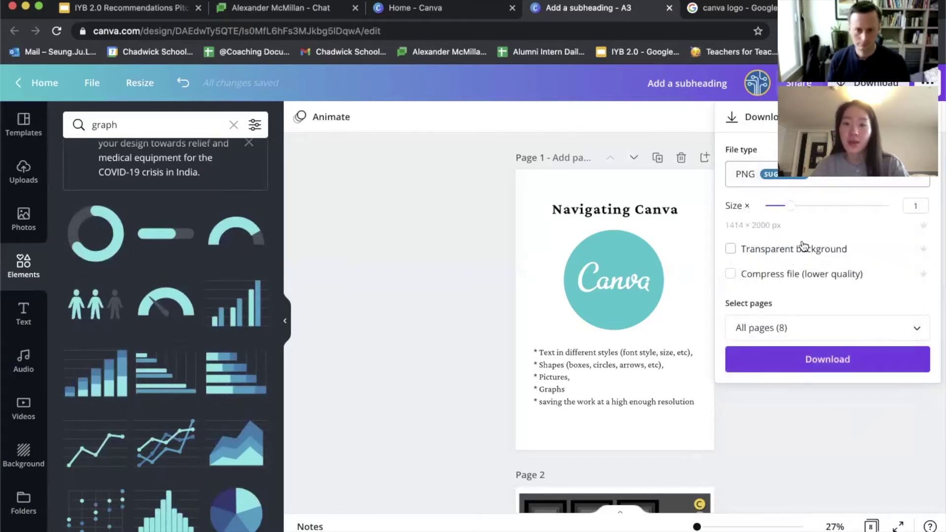
pyautogui.click(839, 323)
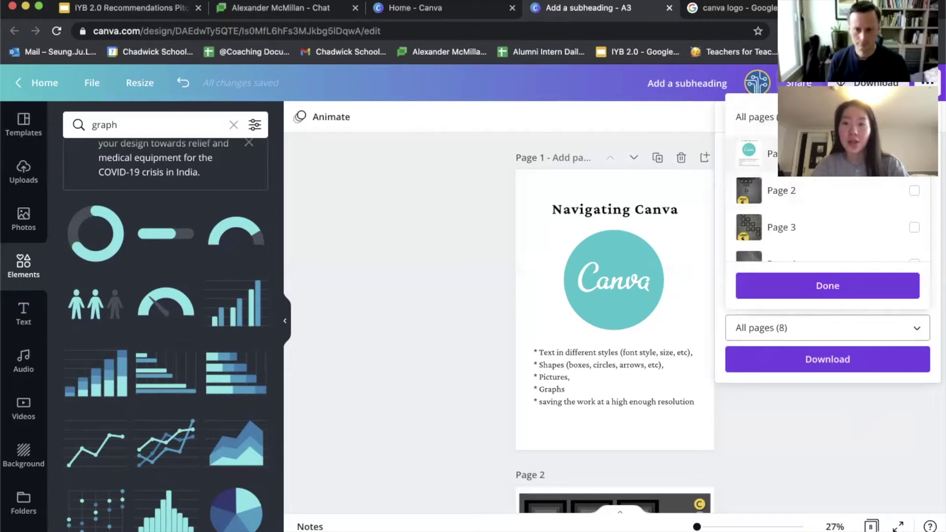
pyautogui.scroll(-5, 828, 207)
pyautogui.scroll(5, 828, 207)
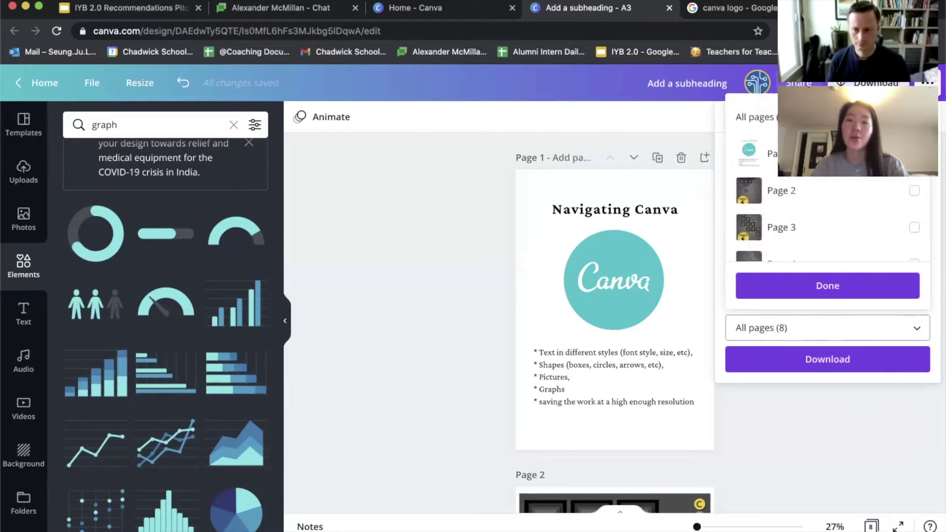
pyautogui.click(914, 154)
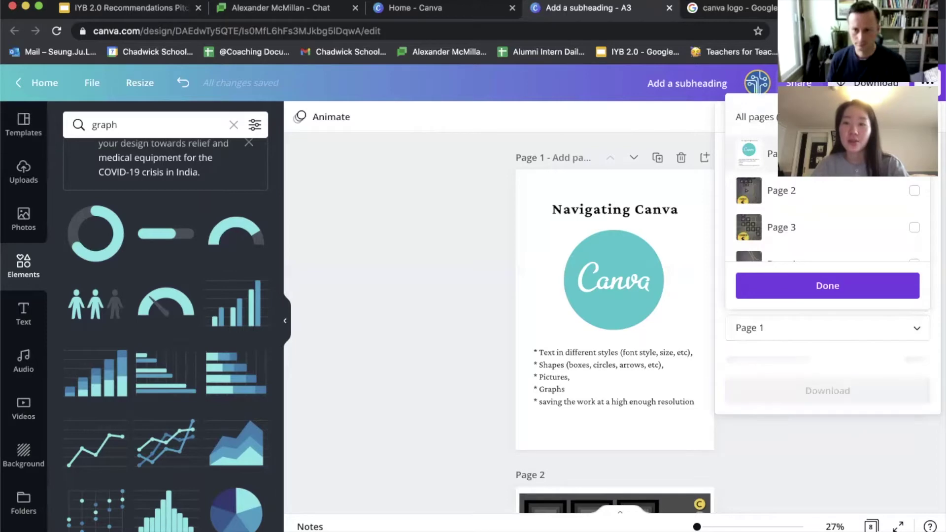
pyautogui.click(844, 288)
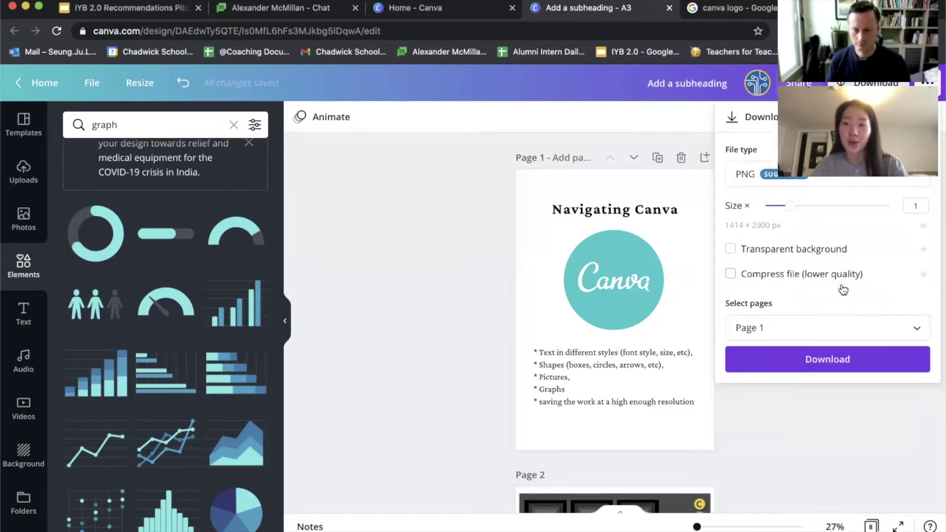
pyautogui.click(819, 359)
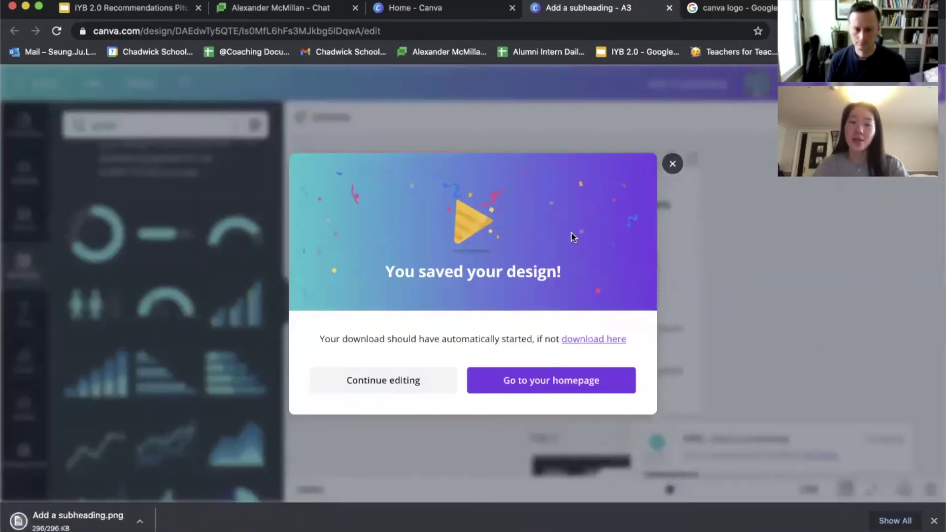
# Dismiss the 'You saved your design!' message and Chrome's download notice.
pyautogui.click(675, 164)
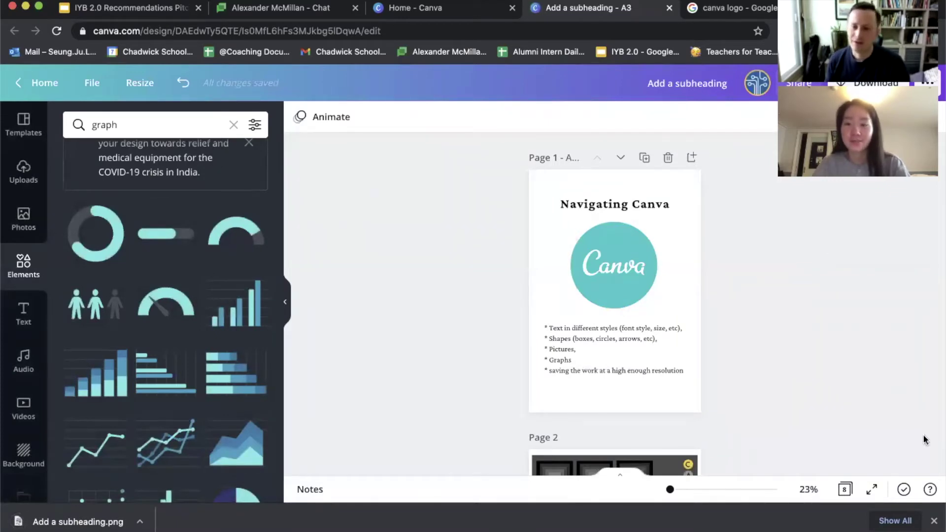
pyautogui.click(933, 520)
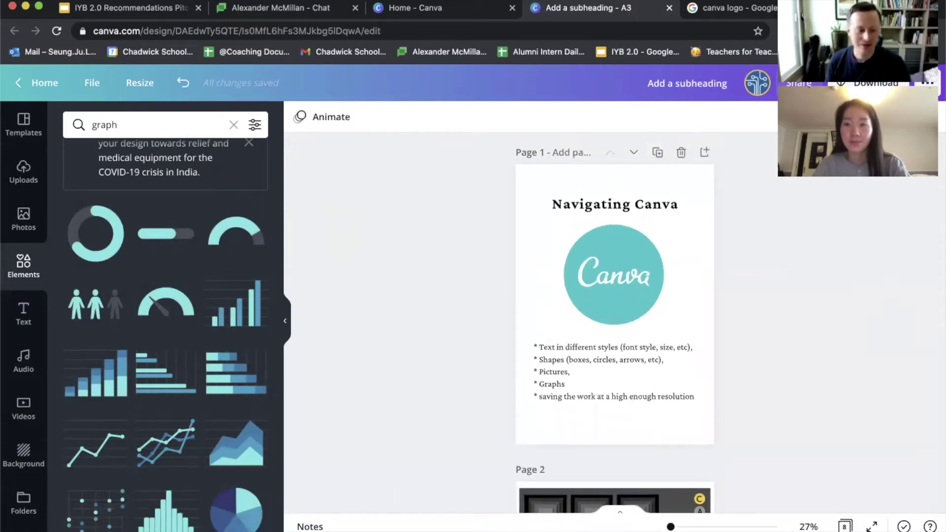
pyautogui.click(876, 83)
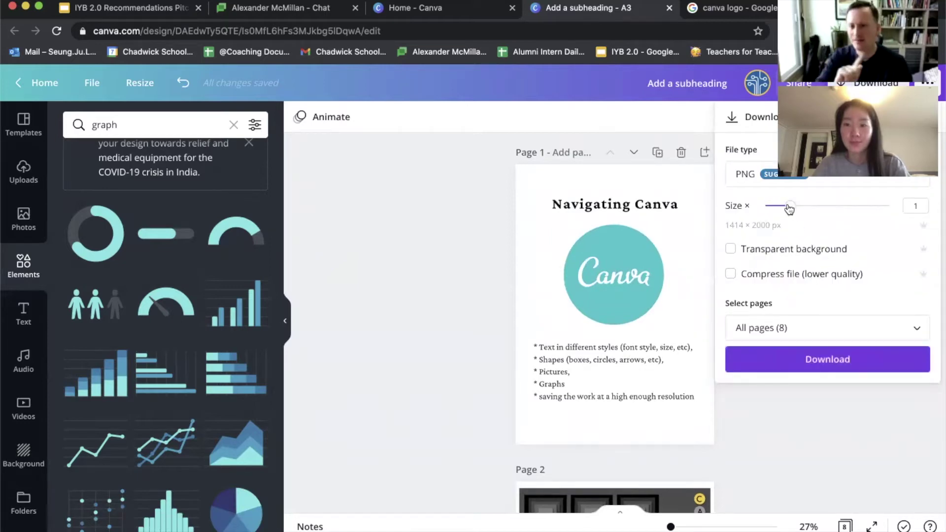
# Drag the PNG size slider to 3×, giving 4243 × 6000 px.
pyautogui.moveTo(789, 209); pyautogui.dragTo(891, 204)
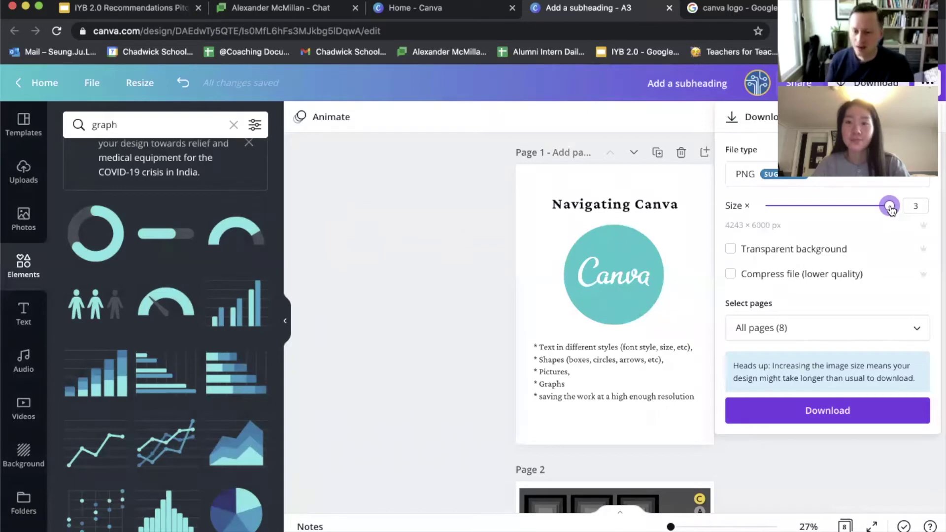
# Dismiss the Download panel, leaving page 1's title, logo and topic list in view.
pyautogui.click(449, 316)
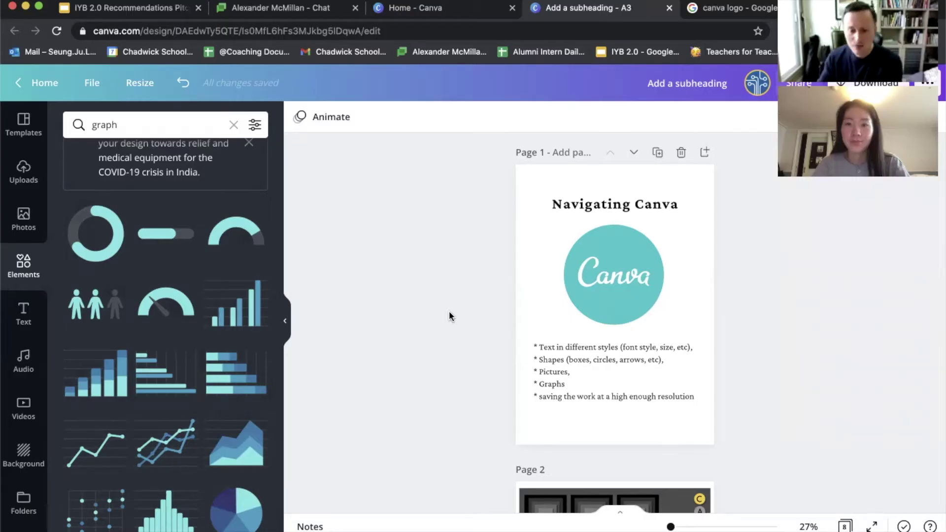
# Collapse the Elements panel, zoom page 2's CONTRAST poster to 80%, and scroll through it.
pyautogui.scroll(-5, 448, 312)
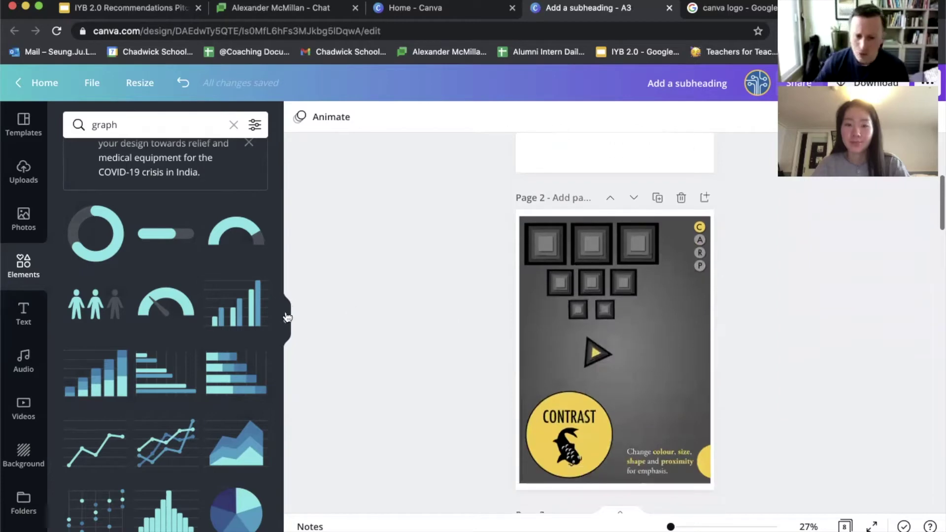
pyautogui.click(287, 317)
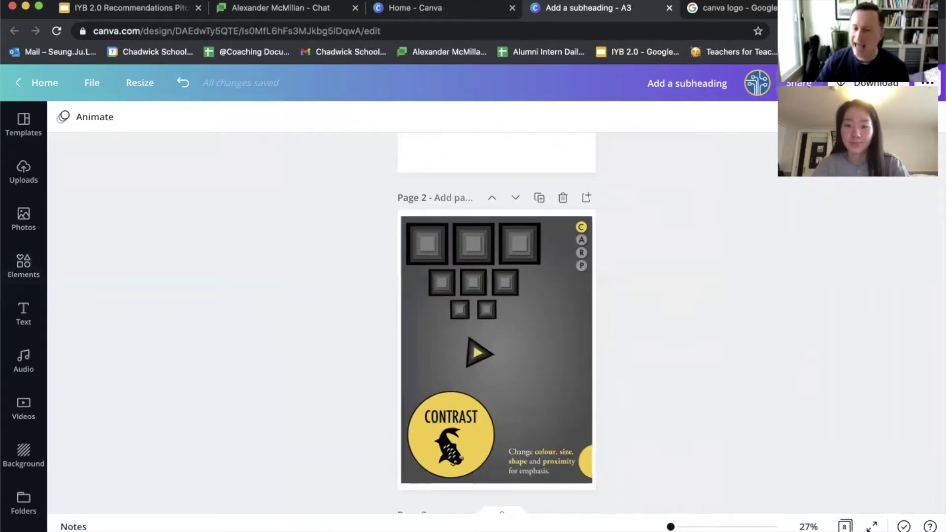
pyautogui.moveTo(670, 527); pyautogui.dragTo(673, 526)
pyautogui.scroll(-1, 676, 318)
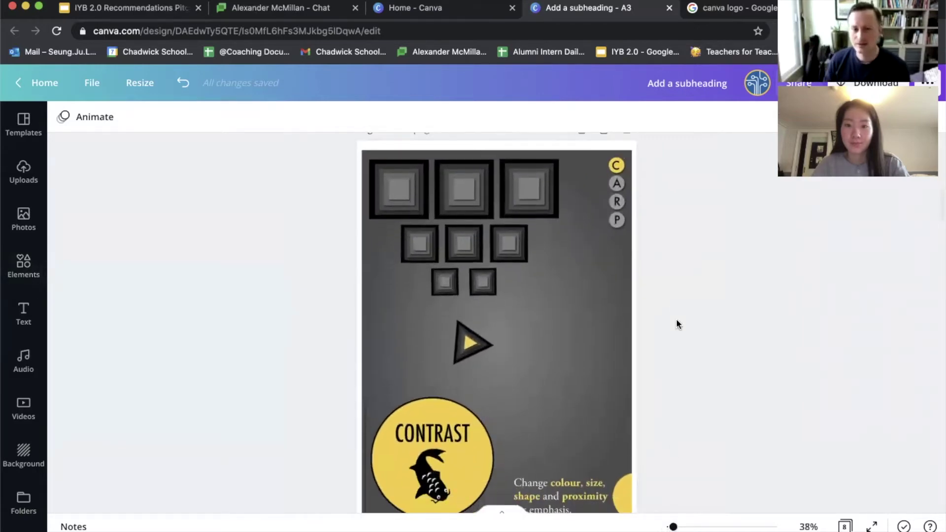
pyautogui.scroll(2, 676, 318)
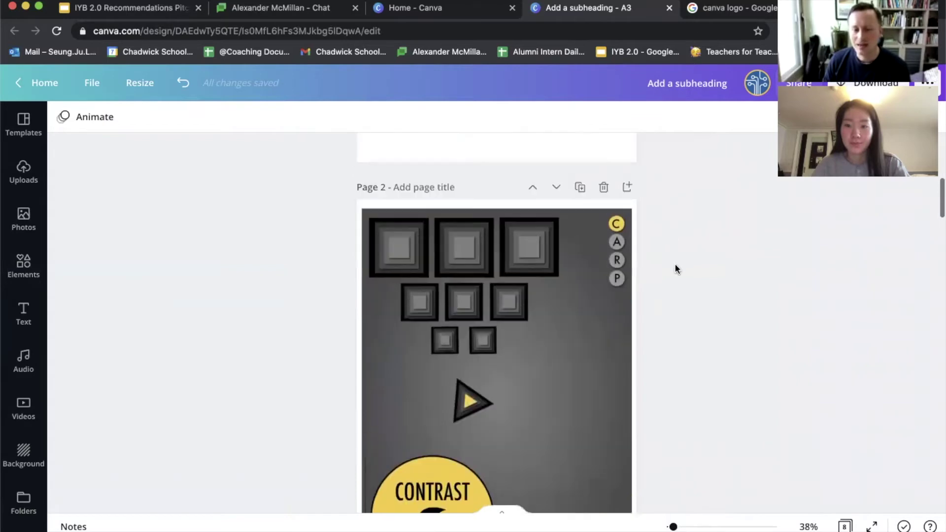
pyautogui.moveTo(673, 527); pyautogui.dragTo(683, 527)
pyautogui.scroll(3, 768, 389)
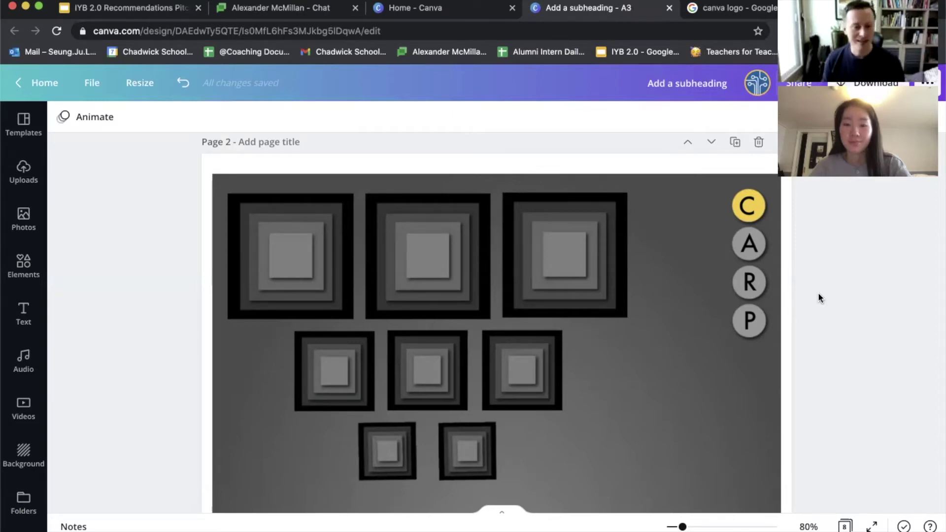
pyautogui.scroll(-10, 819, 296)
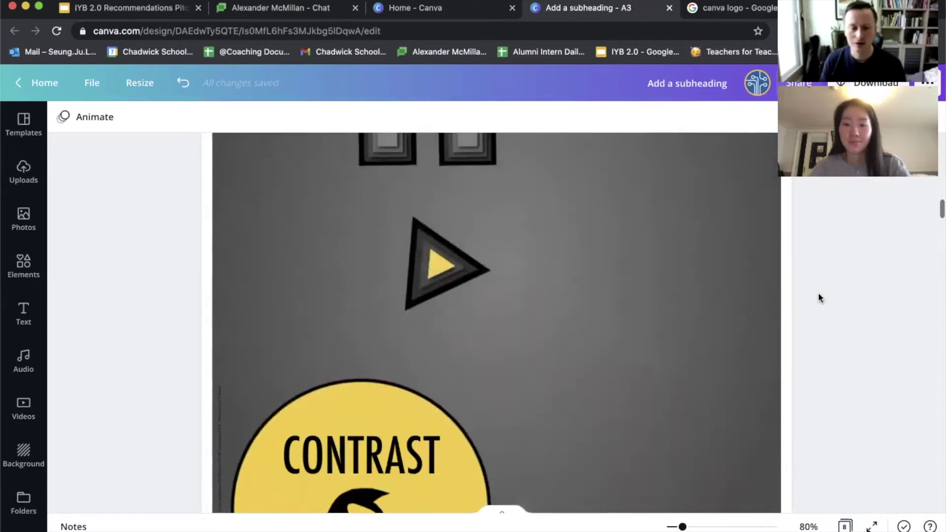
pyautogui.scroll(1, 817, 298)
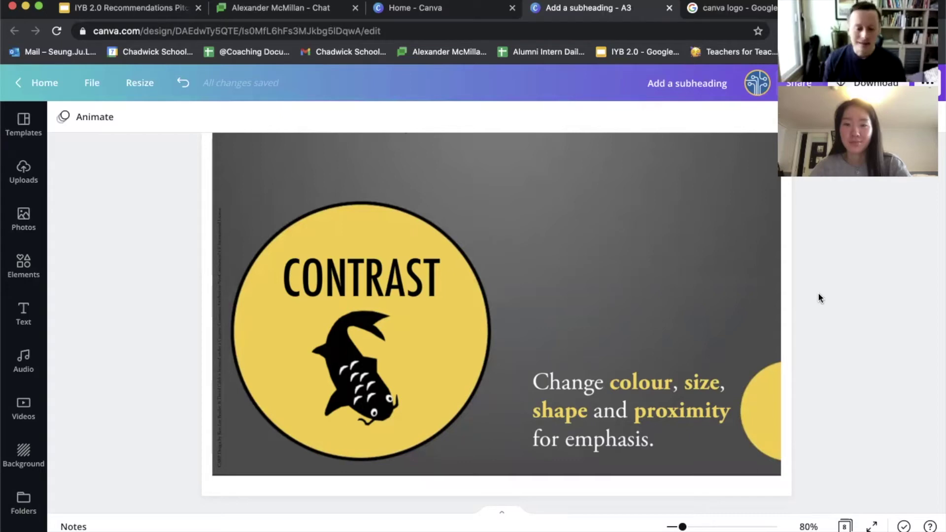
pyautogui.scroll(-7, 817, 299)
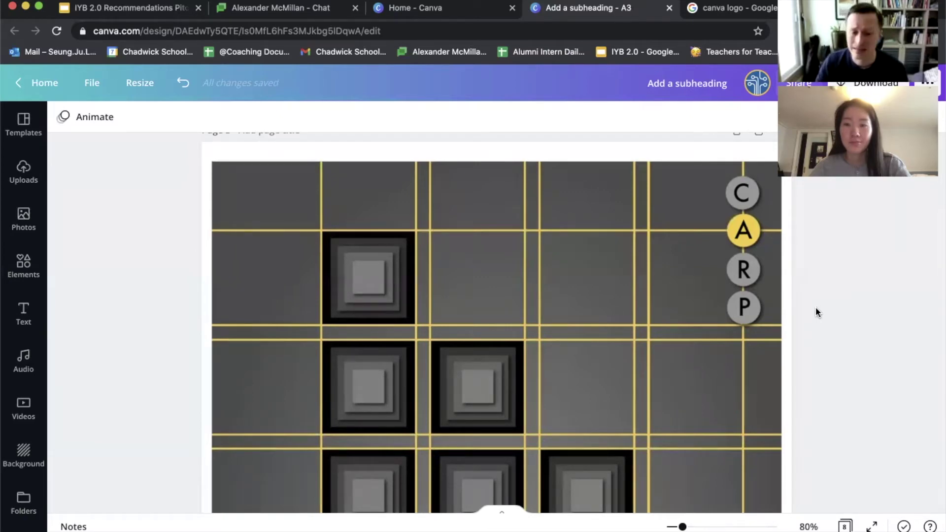
# Scroll down past the page 4 Repetition poster to the page 5 Proximity poster with the yellow fish circle.
pyautogui.scroll(-10, 815, 308)
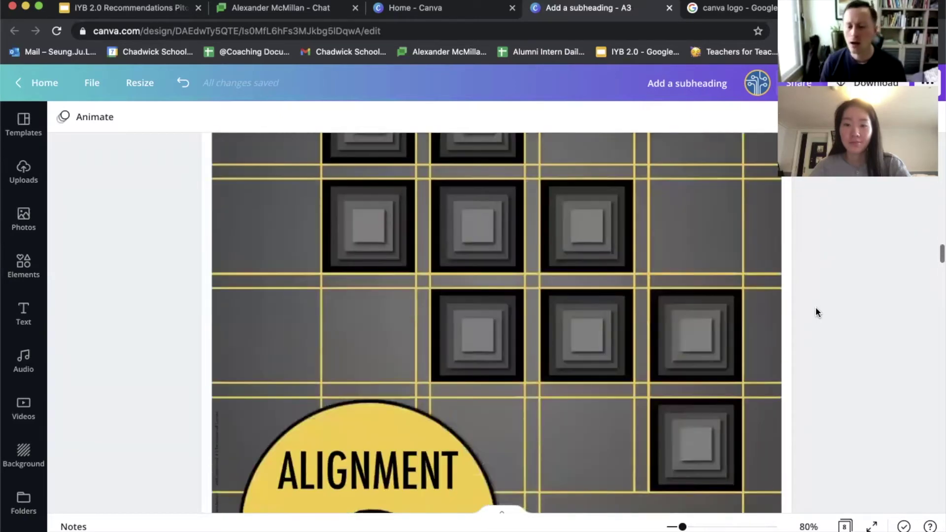
pyautogui.scroll(-15, 815, 310)
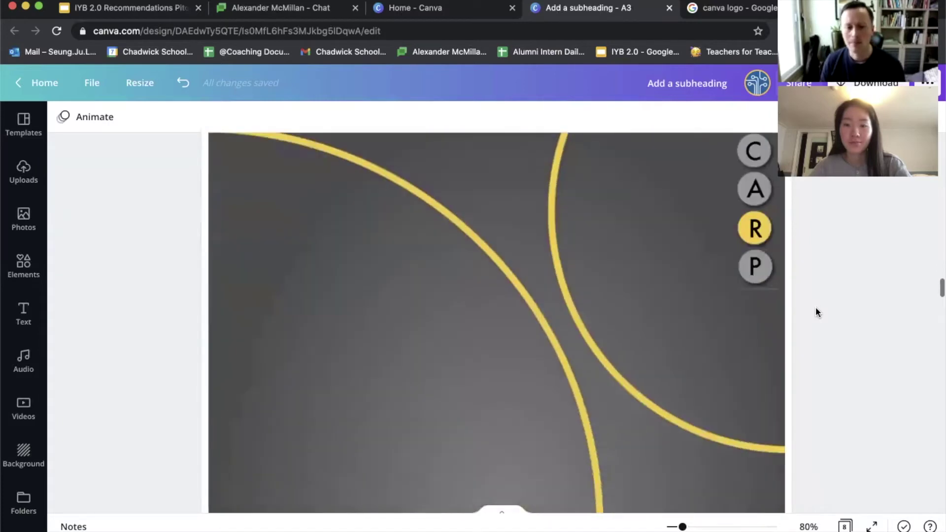
pyautogui.scroll(-10, 815, 314)
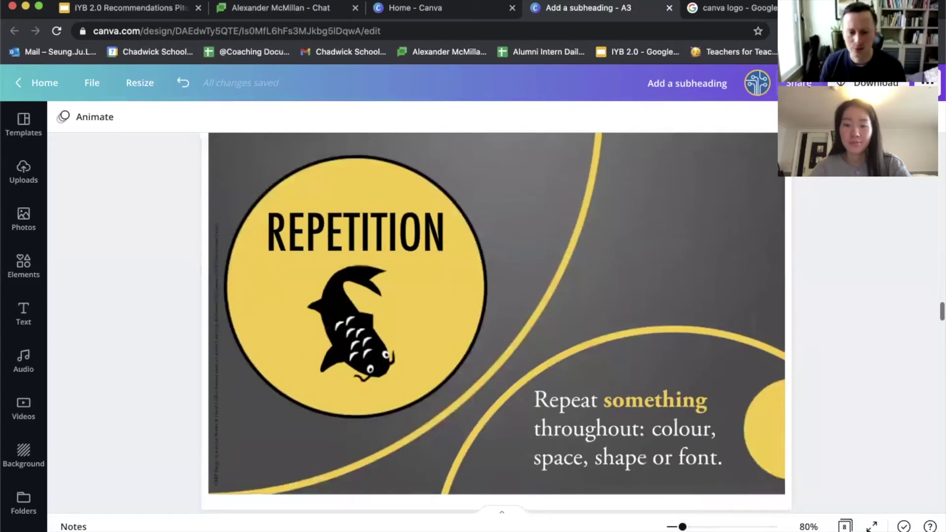
pyautogui.moveTo(683, 527); pyautogui.dragTo(672, 526)
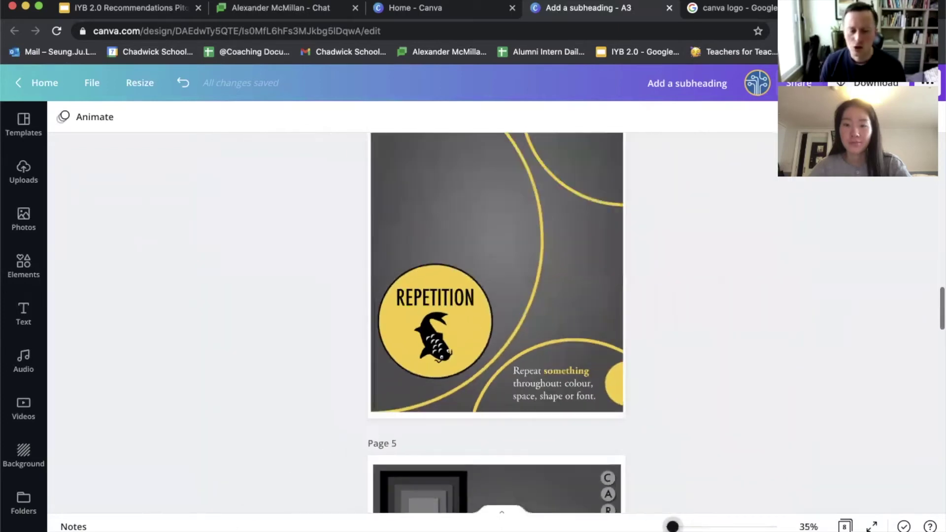
pyautogui.scroll(2, 672, 447)
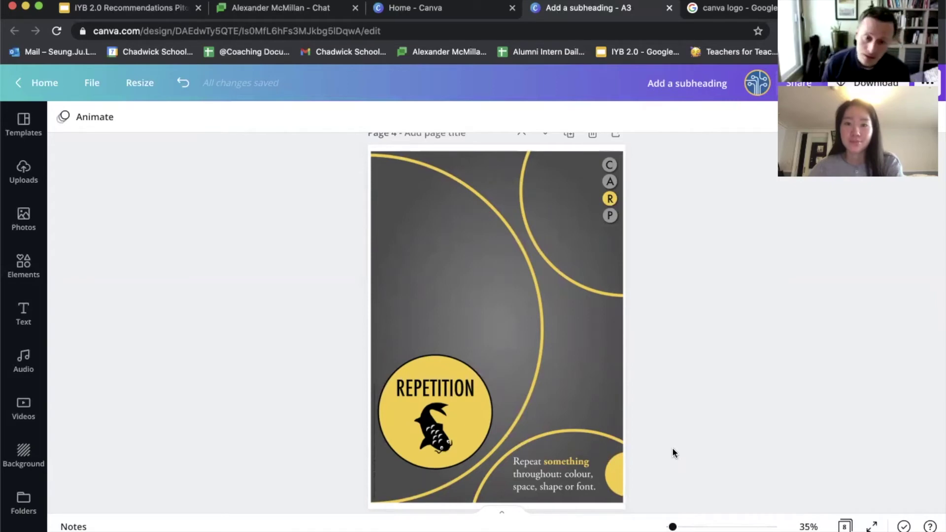
pyautogui.scroll(-1, 673, 452)
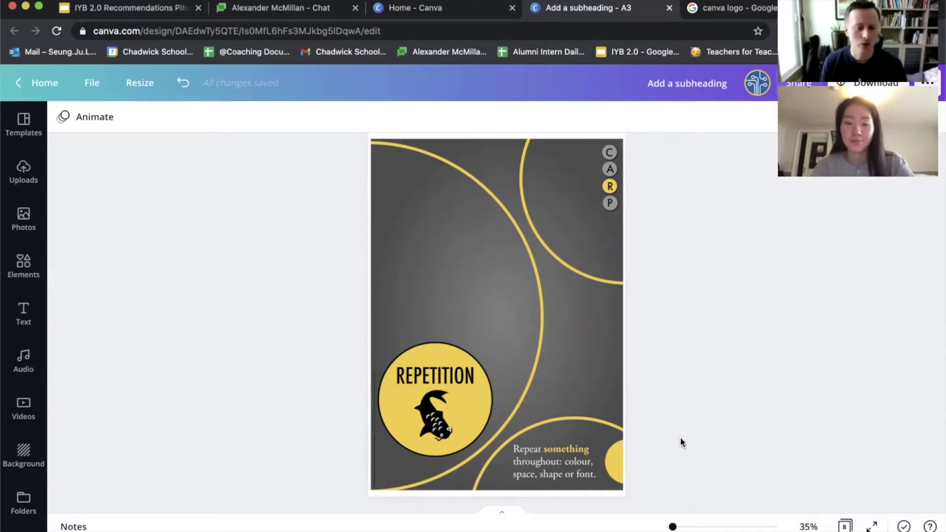
pyautogui.scroll(-10, 680, 439)
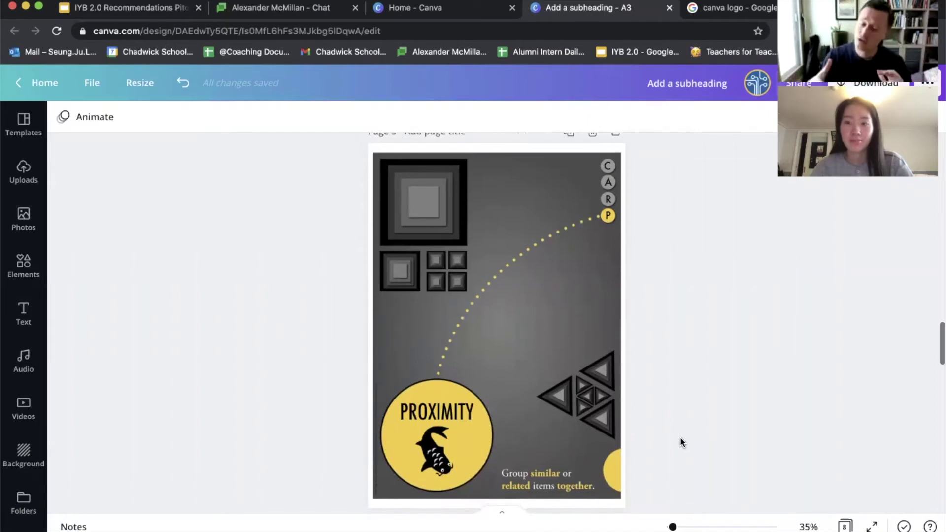
pyautogui.scroll(-1, 681, 441)
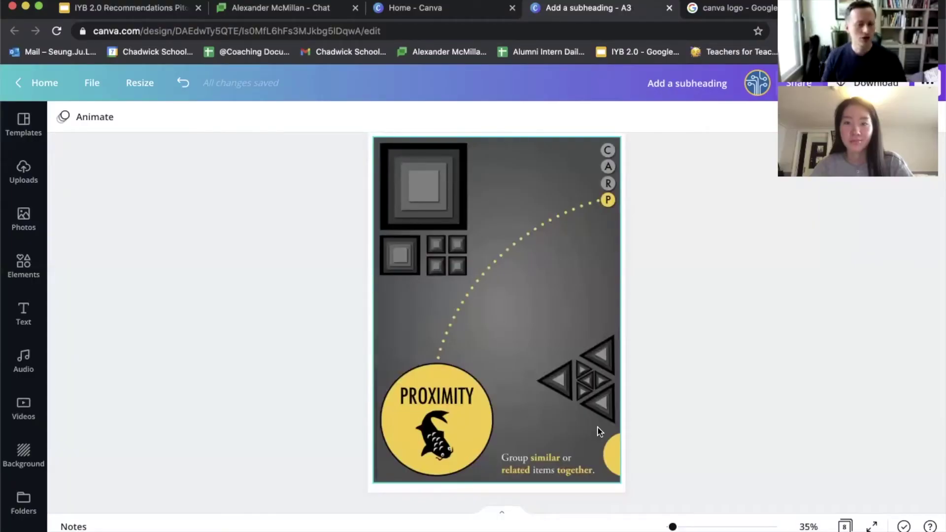
# Scroll down from page 5 to the black-and-white 'You will read this first' reading-order page.
pyautogui.scroll(-7, 640, 394)
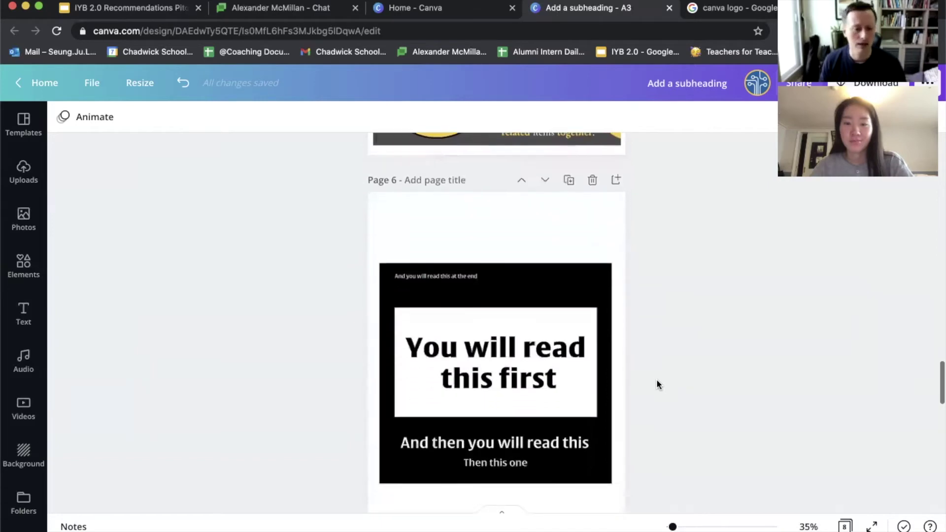
pyautogui.scroll(-2, 657, 380)
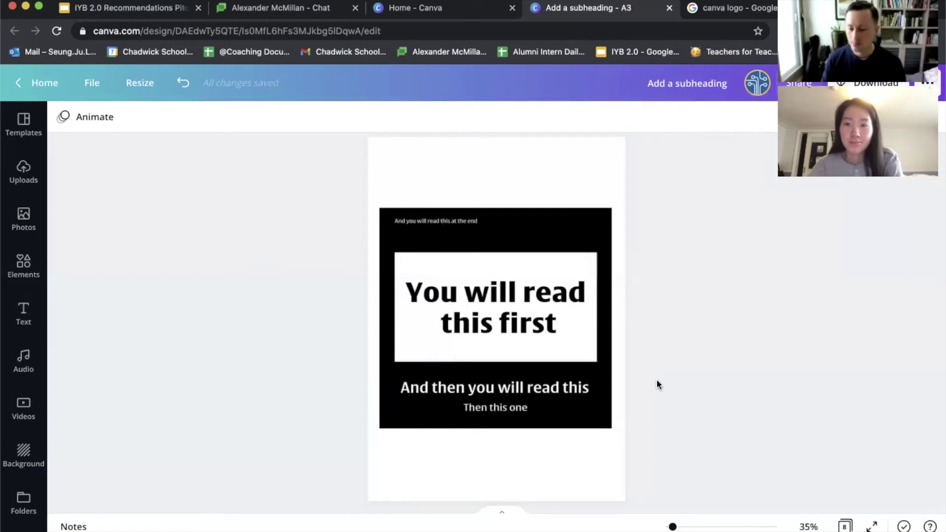
pyautogui.scroll(-2, 657, 379)
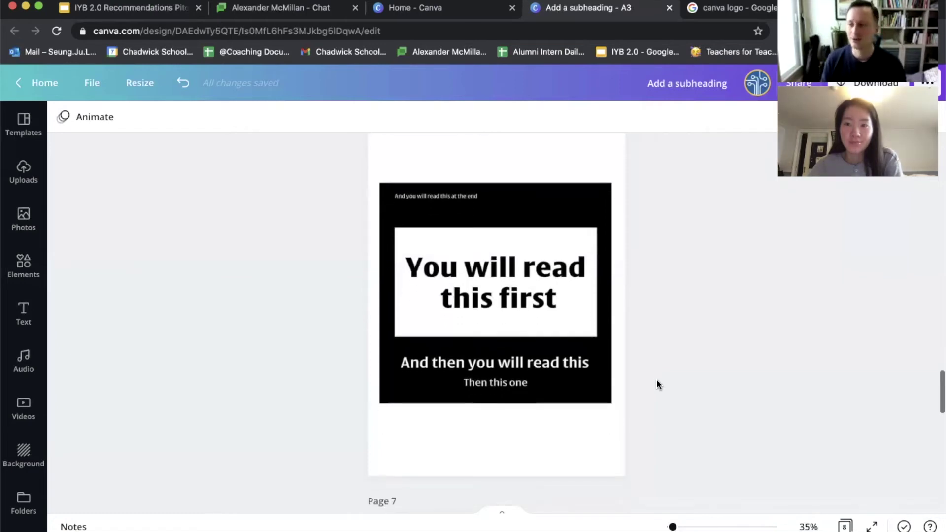
# Scroll between pages 6 and 7's rainbow meme, then continue down to page 8's blue DESIGN pencils poster.
pyautogui.scroll(-8, 656, 381)
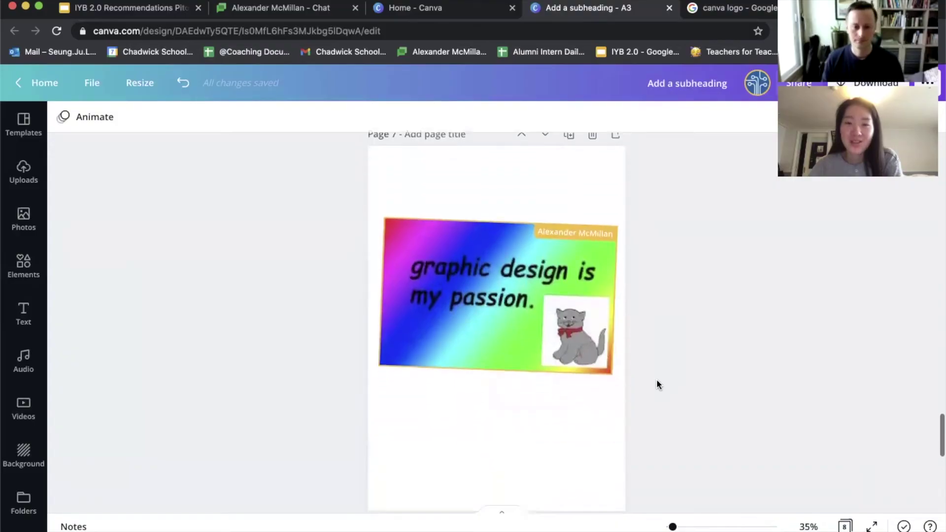
pyautogui.scroll(1, 656, 380)
pyautogui.scroll(-1, 656, 379)
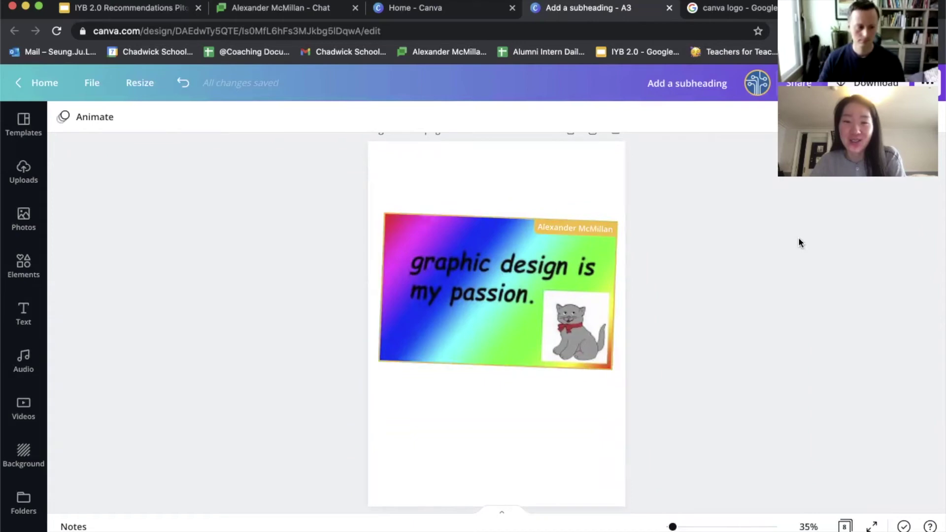
pyautogui.scroll(10, 723, 344)
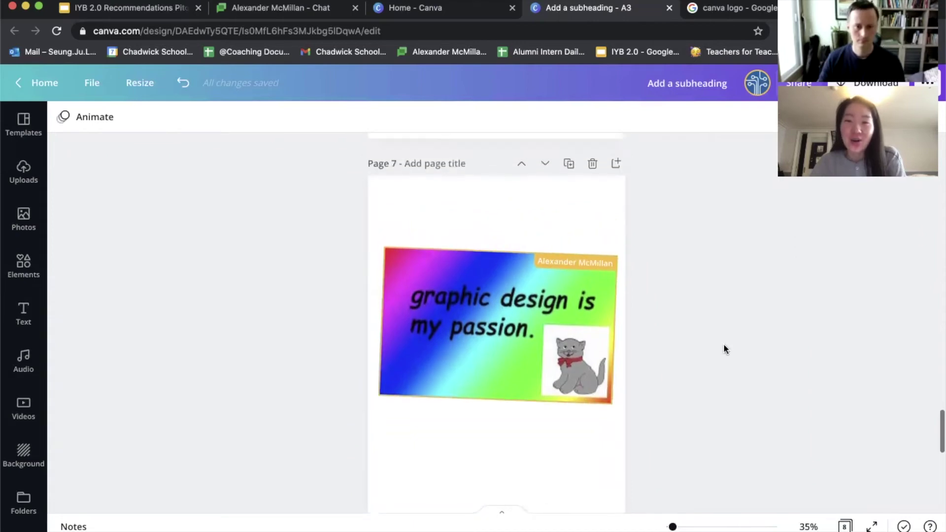
pyautogui.scroll(2, 724, 344)
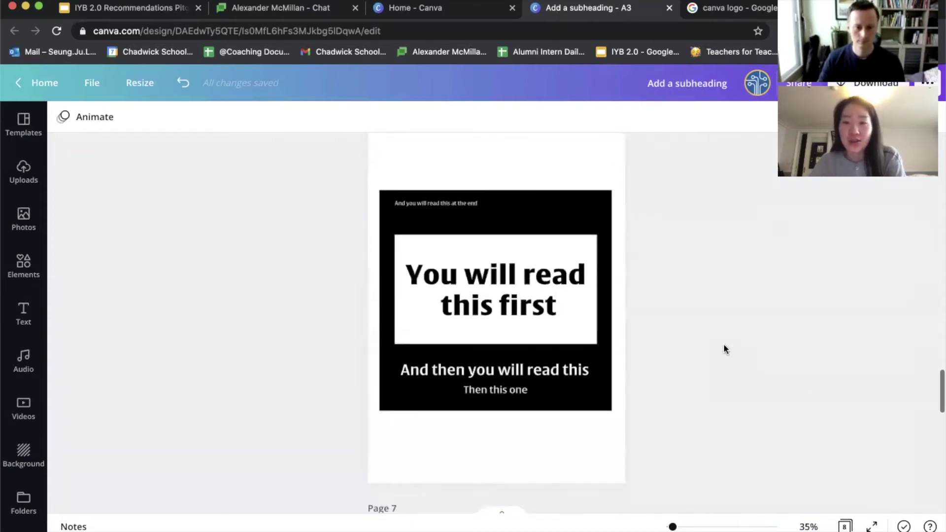
pyautogui.scroll(-15, 723, 344)
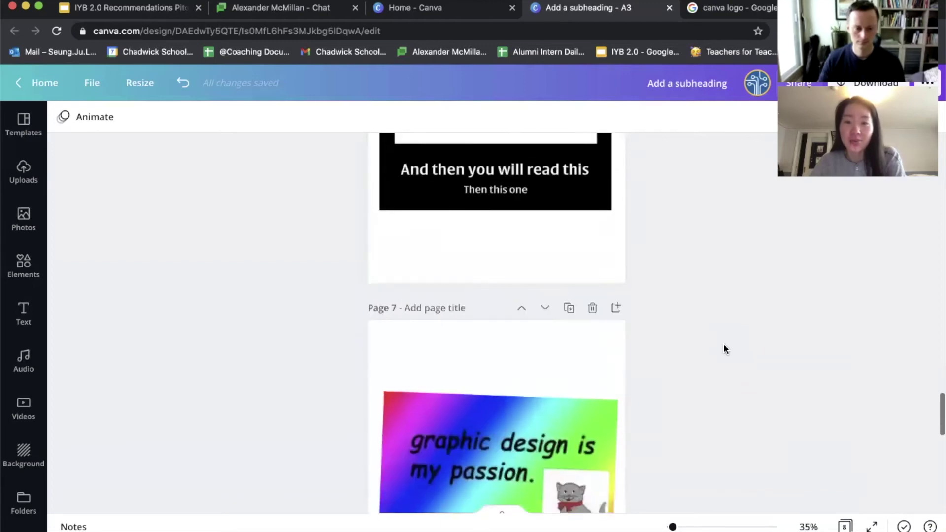
pyautogui.scroll(-8, 724, 345)
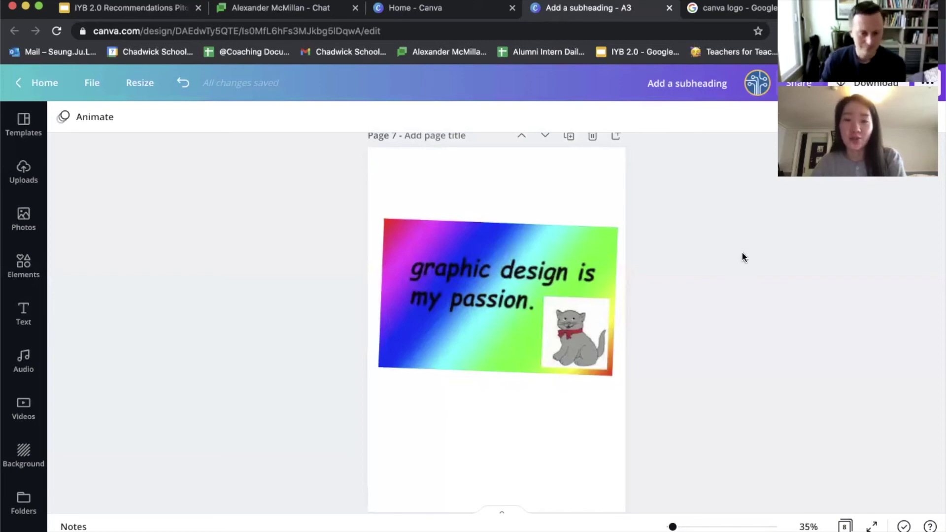
pyautogui.scroll(-7, 742, 253)
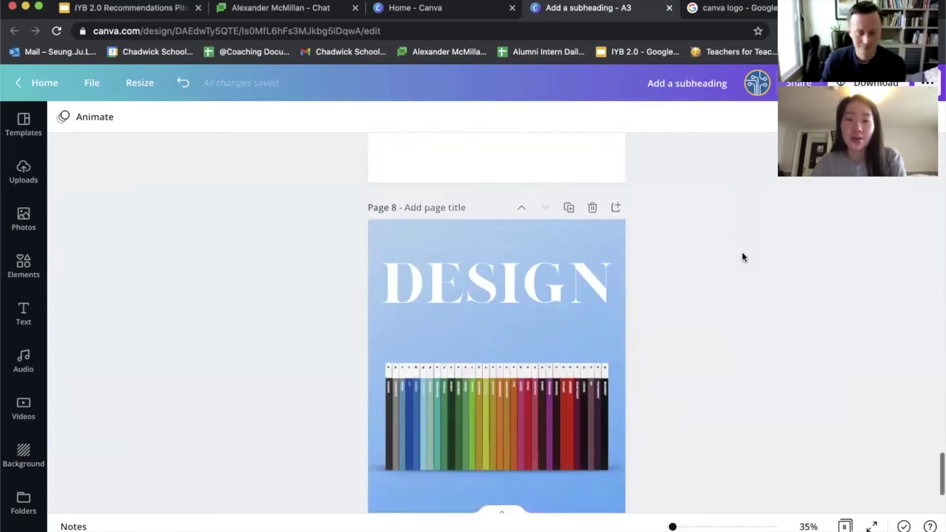
# Scroll down to the DESIGN pencils poster, then back up to page 7's rainbow cat meme.
pyautogui.scroll(-3, 742, 253)
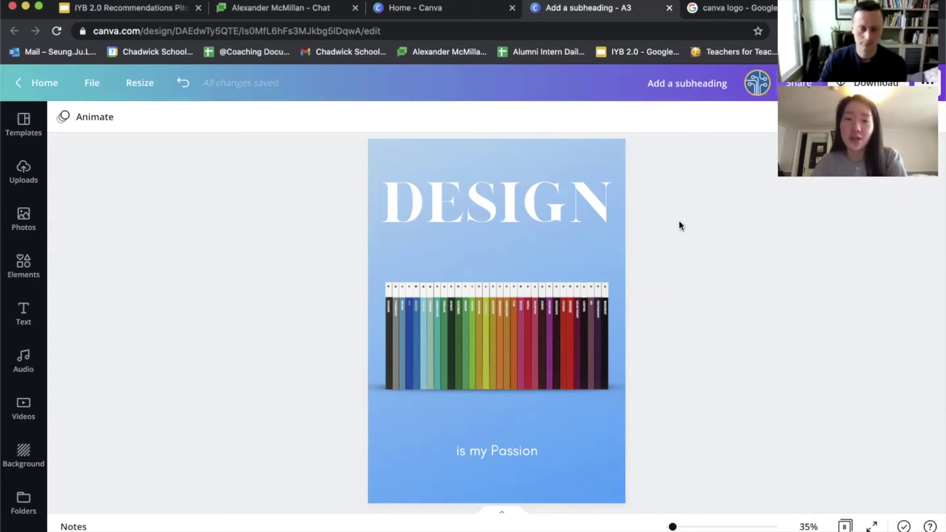
pyautogui.scroll(10, 678, 220)
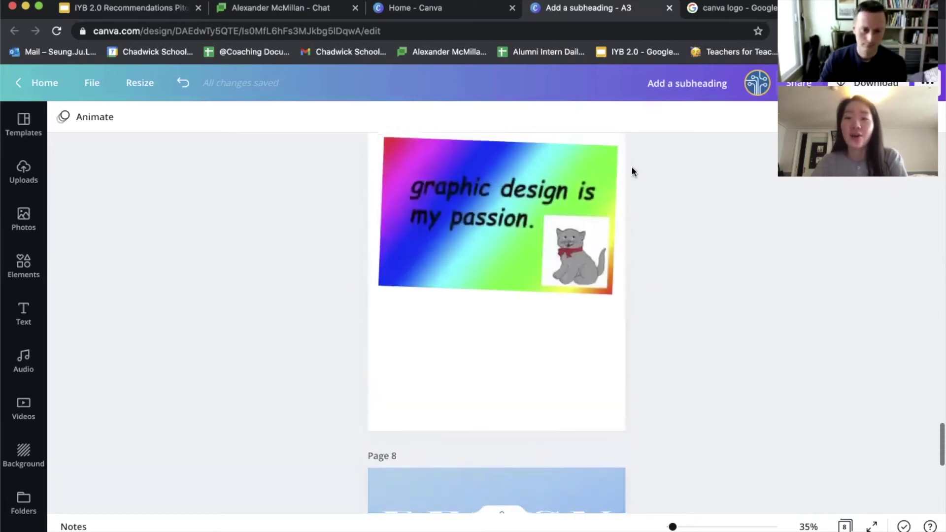
pyautogui.scroll(-8, 688, 228)
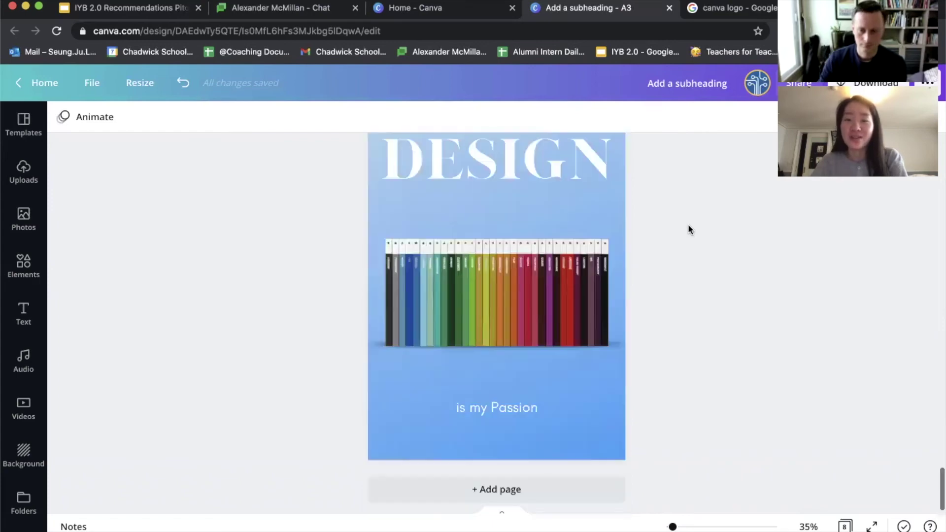
pyautogui.scroll(2, 688, 227)
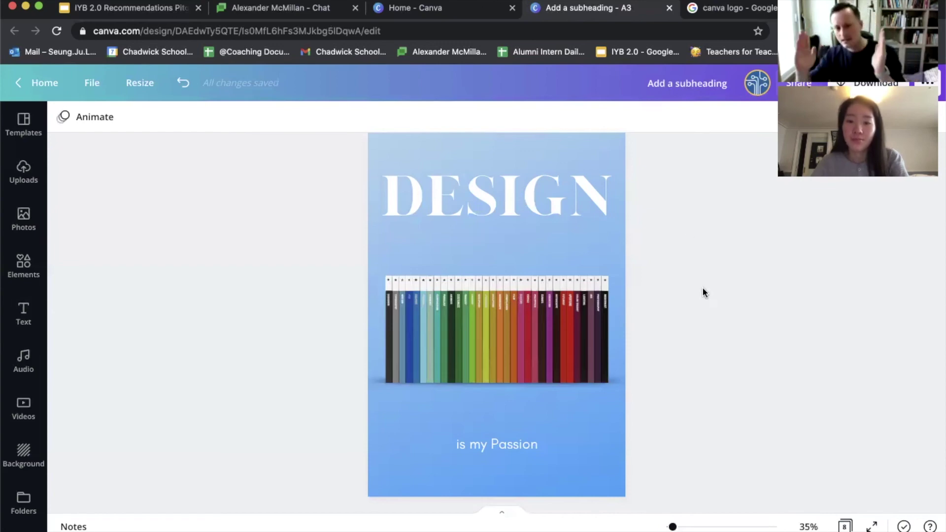
pyautogui.moveTo(672, 526); pyautogui.dragTo(685, 526)
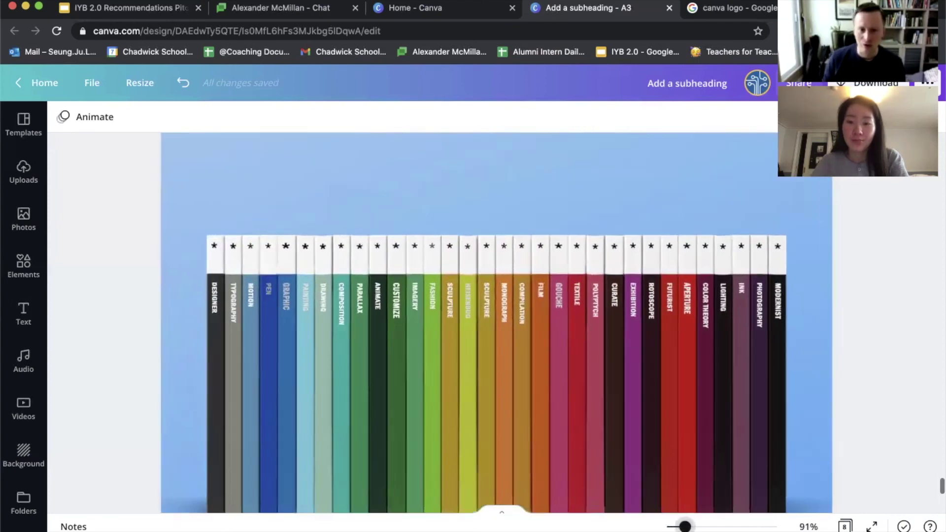
pyautogui.scroll(-2, 715, 403)
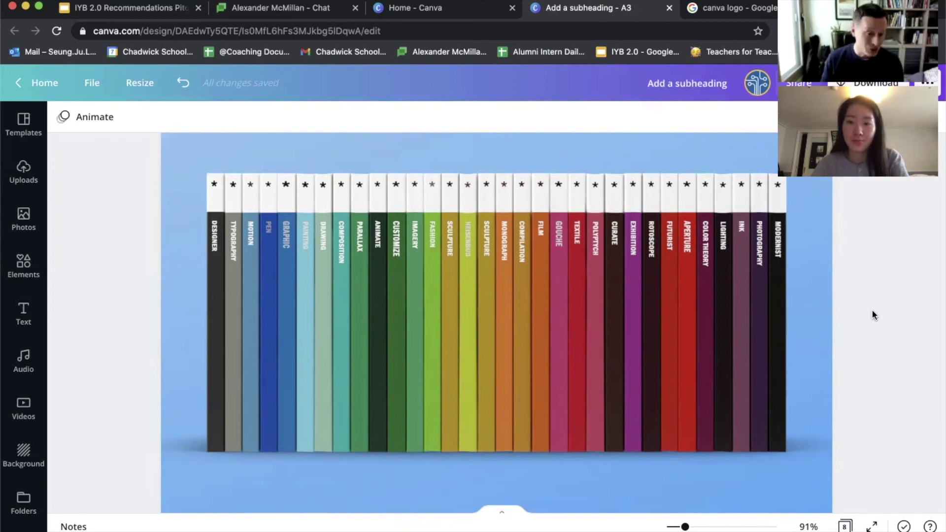
pyautogui.scroll(6, 871, 309)
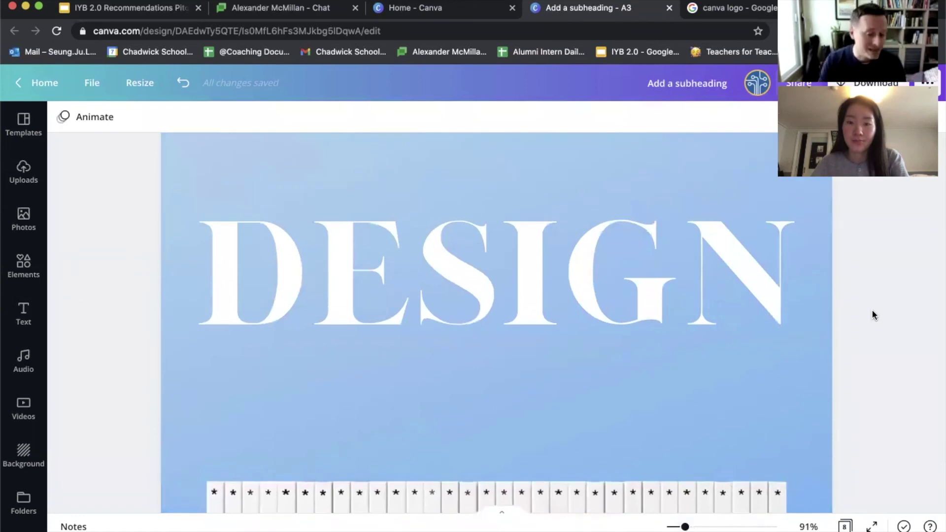
pyautogui.scroll(-5, 871, 309)
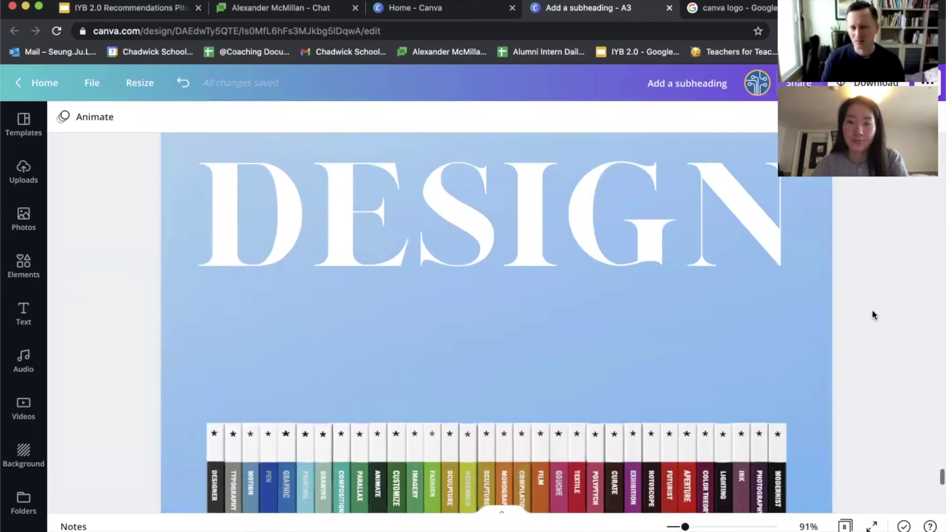
pyautogui.scroll(-6, 871, 309)
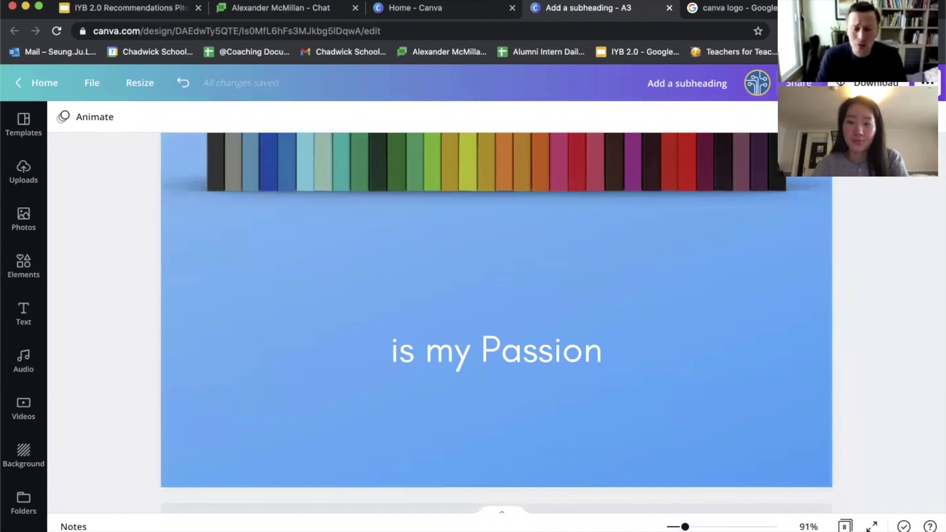
pyautogui.moveTo(685, 527); pyautogui.dragTo(671, 527)
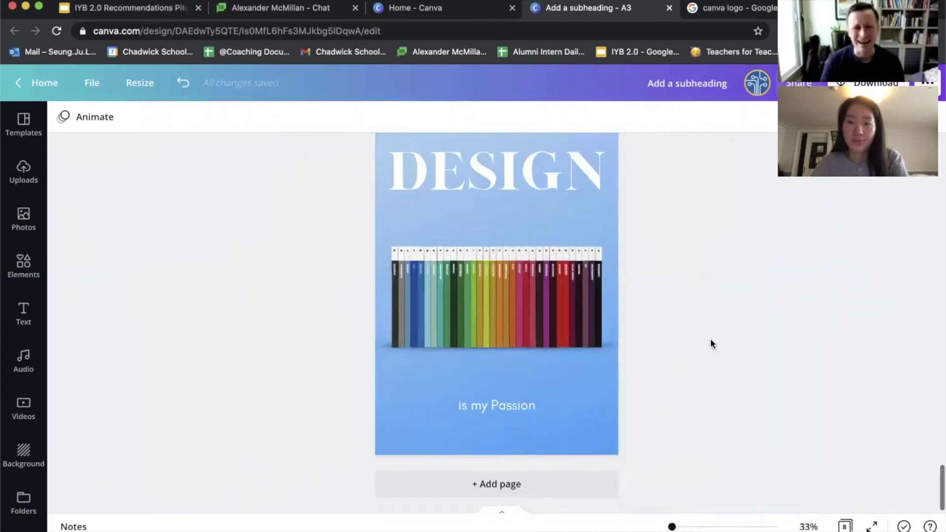
# Scroll up to the rainbow meme on page 7 and back down to the DESIGN poster.
pyautogui.scroll(3, 715, 327)
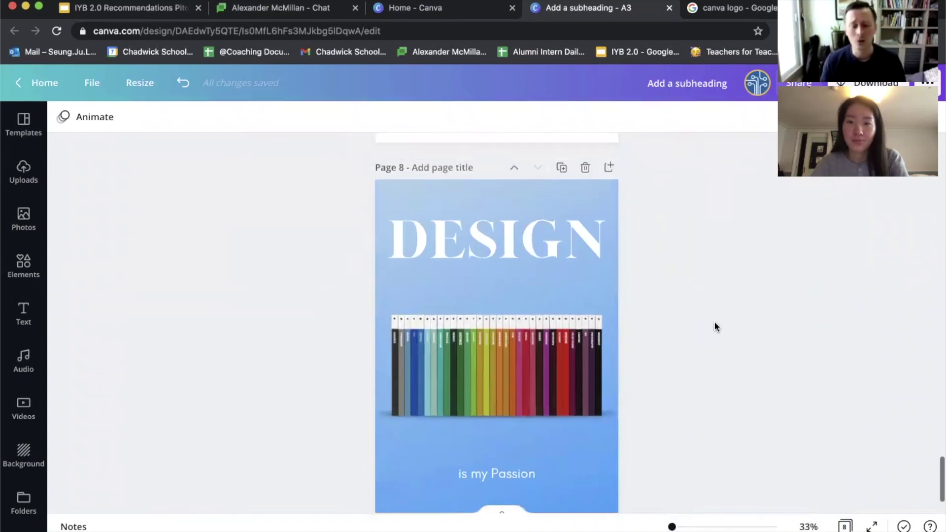
pyautogui.scroll(5, 715, 327)
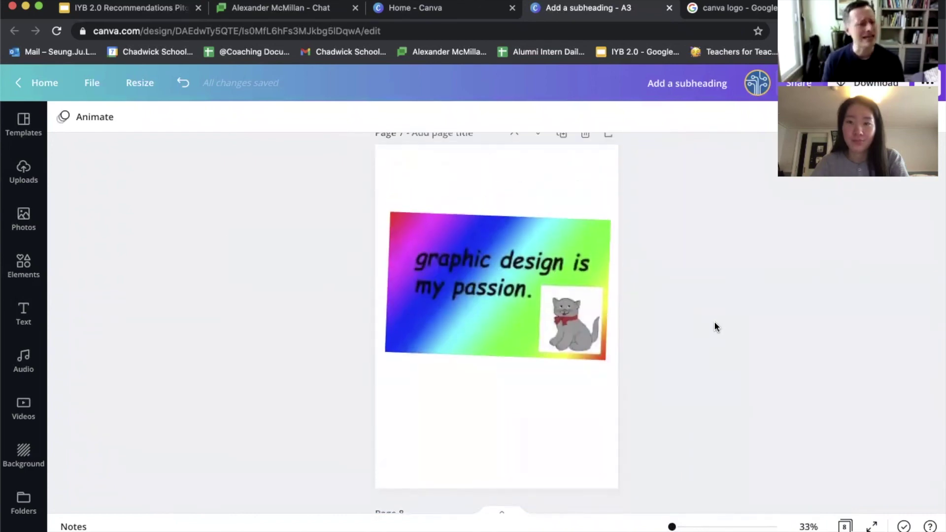
pyautogui.scroll(-5, 715, 326)
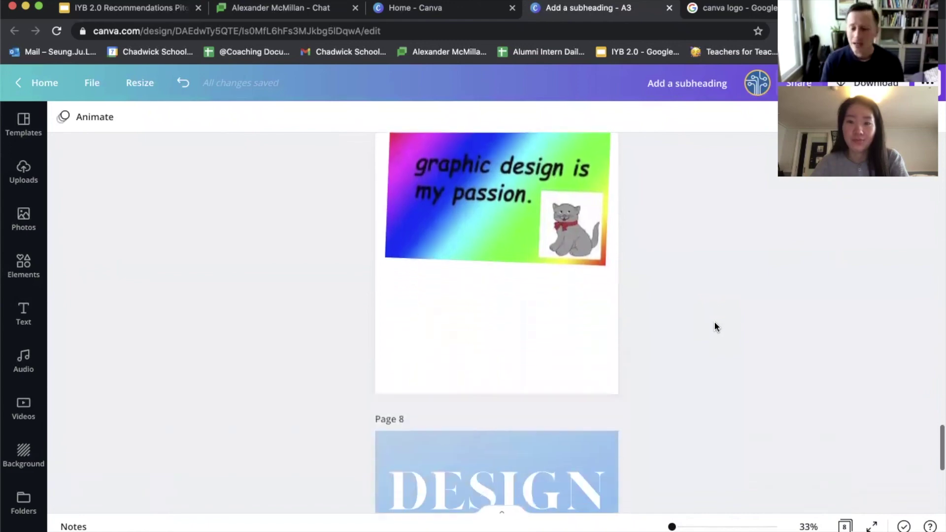
pyautogui.scroll(-3, 715, 326)
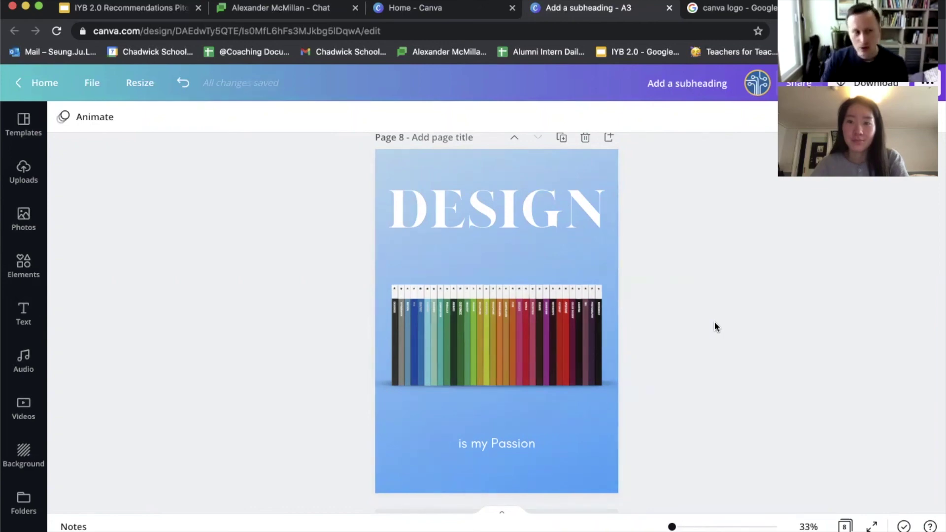
# Return to page 8 and show the Text panel's font combinations like 'HUGE SALE' and 'GLOW'.
pyautogui.scroll(1, 714, 320)
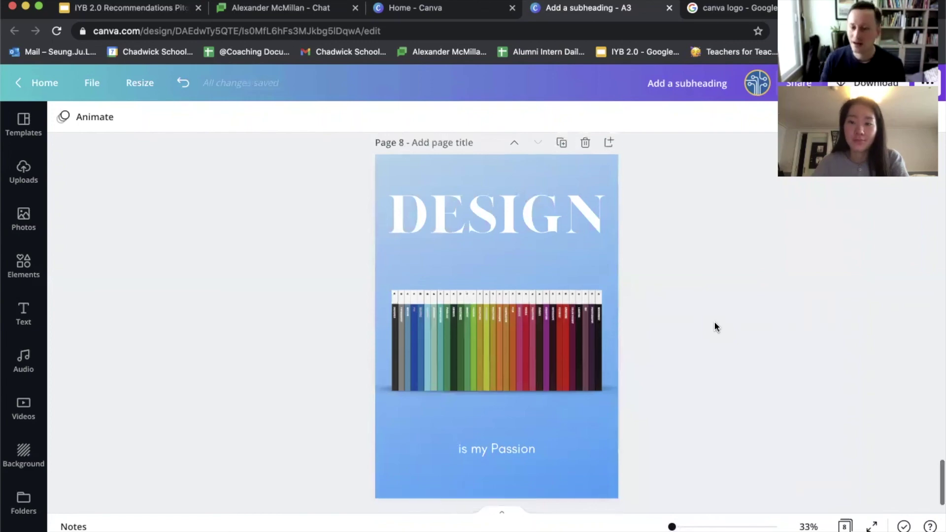
pyautogui.scroll(-1, 714, 326)
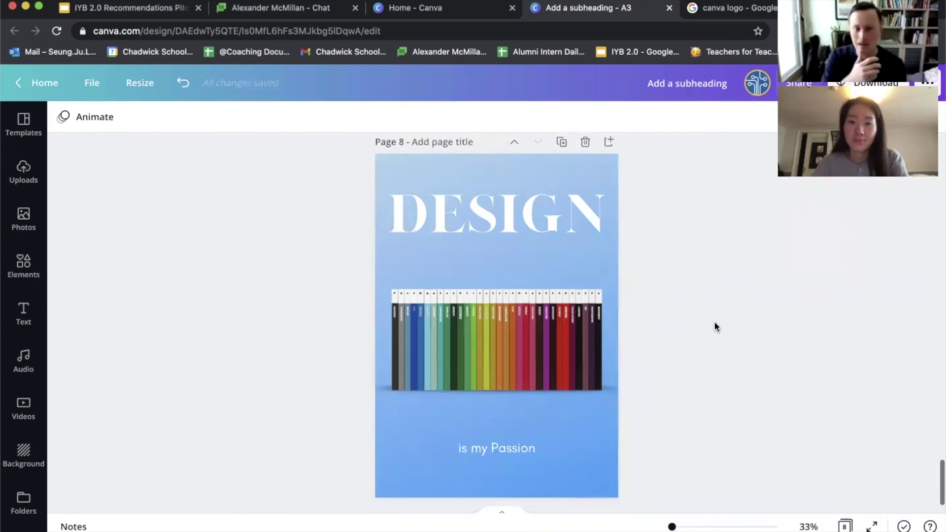
pyautogui.click(26, 312)
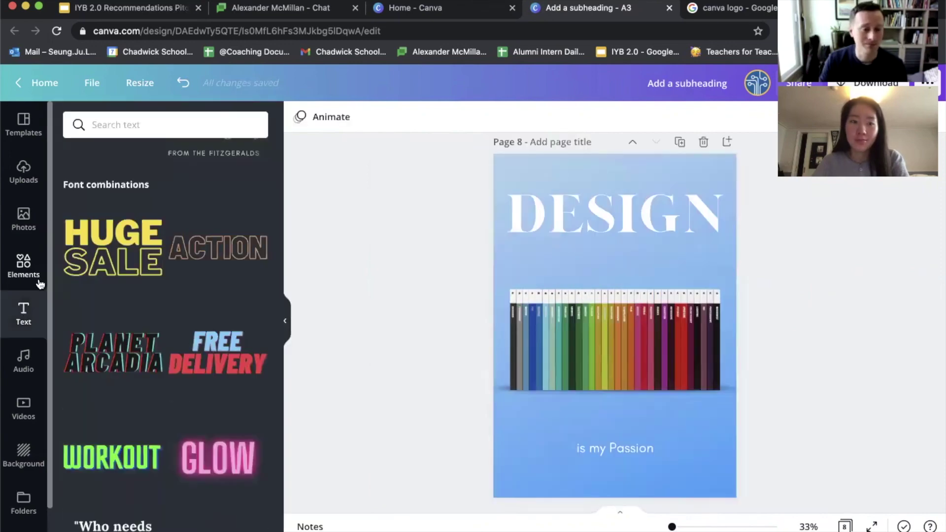
# Go to page 1, select the 'Navigating Canva' title text, and bring up its text colour palette.
pyautogui.scroll(5, 564, 243)
pyautogui.scroll(5, 564, 243)
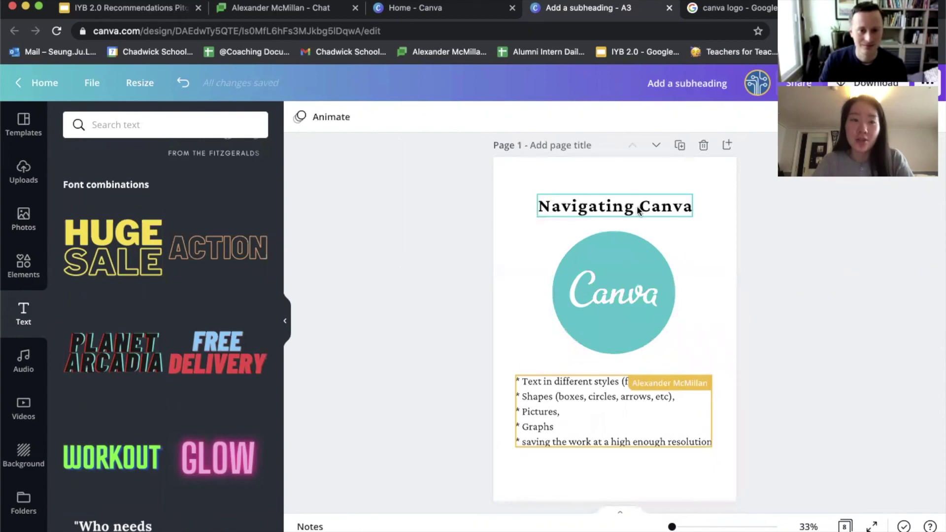
pyautogui.click(639, 211)
pyautogui.click(596, 205)
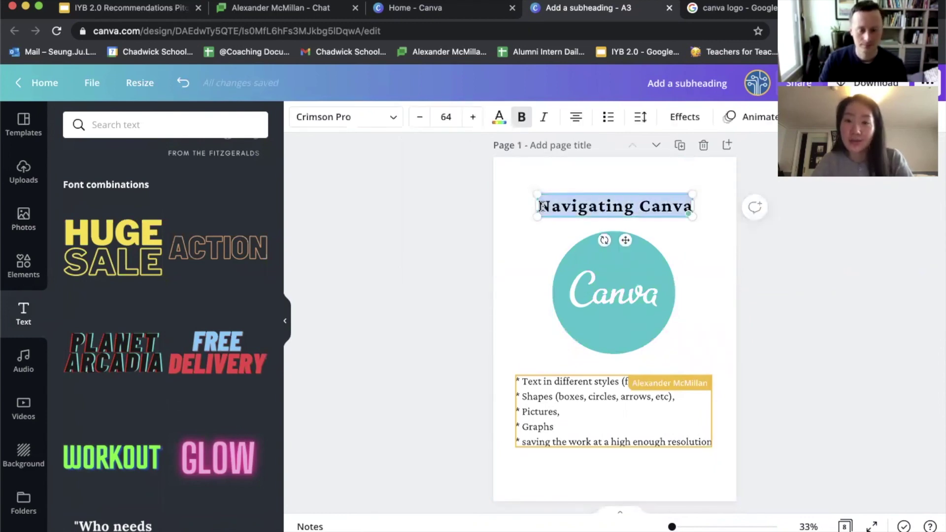
pyautogui.click(499, 117)
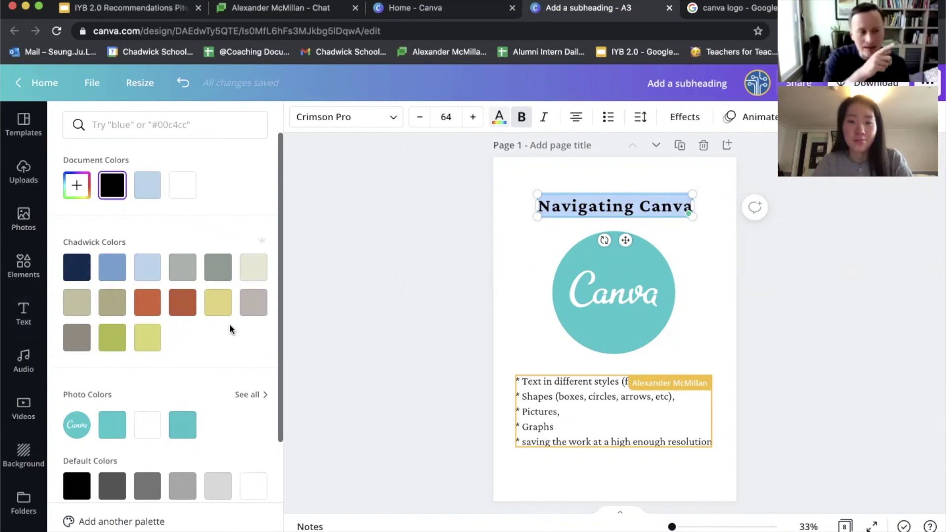
# Add custom colour #00254A to the document colours and apply it to the 'Navigating Canva' title.
pyautogui.click(76, 188)
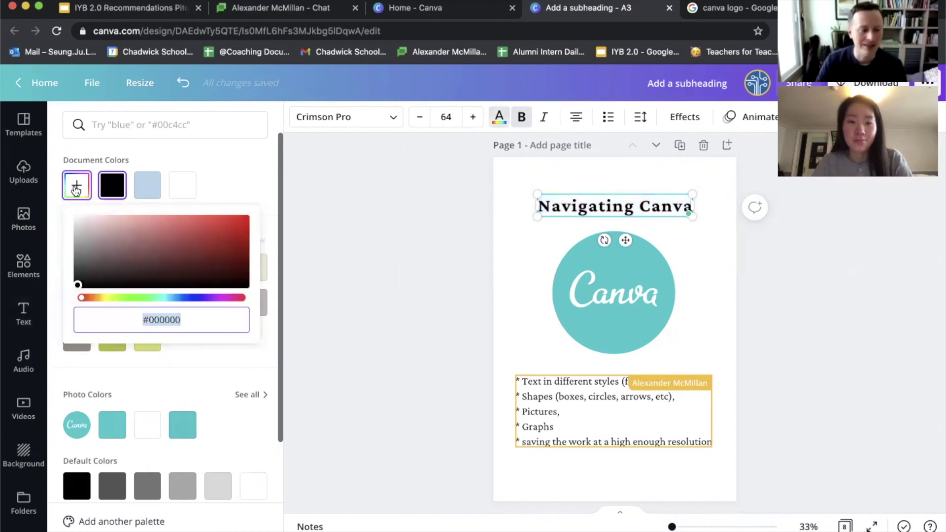
pyautogui.click(187, 323)
pyautogui.moveTo(194, 321); pyautogui.dragTo(138, 316)
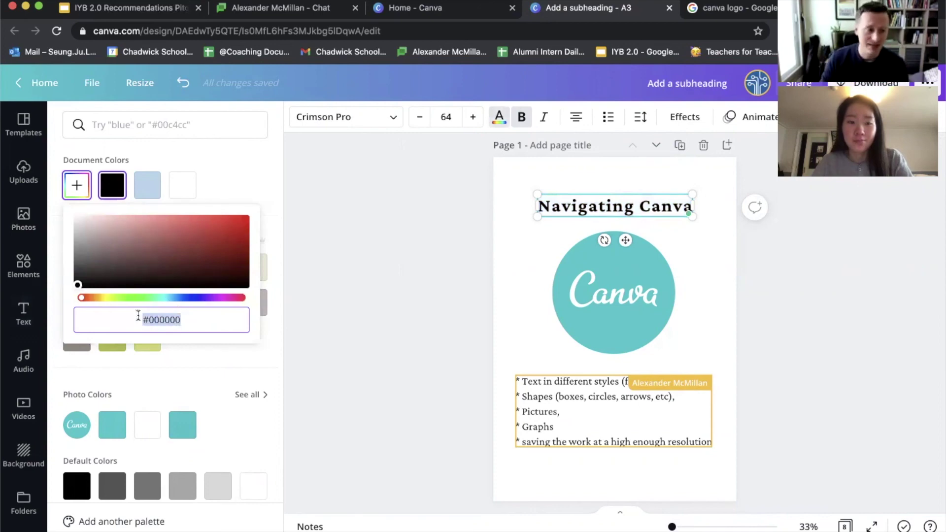
pyautogui.scroll(5, 138, 315)
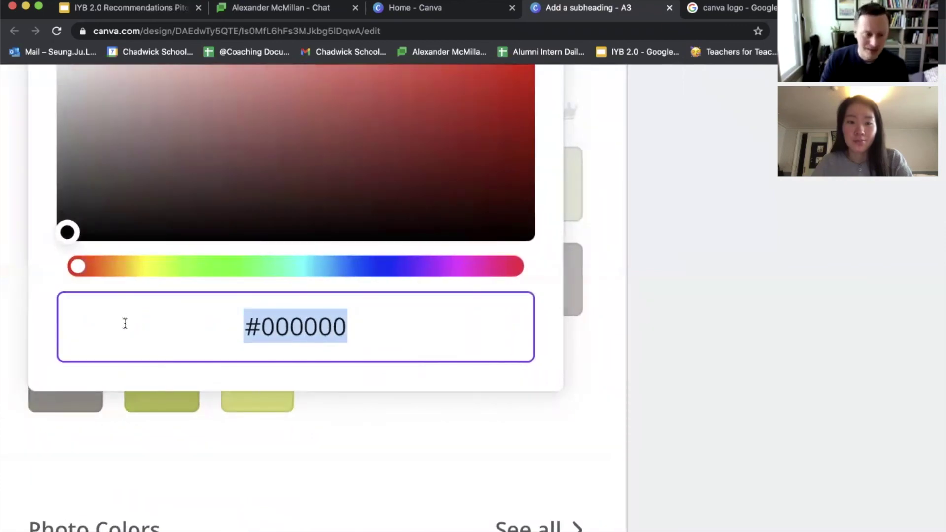
pyautogui.keyDown('ctrl'); pyautogui.scroll(-3, 125, 322); pyautogui.keyUp('ctrl')
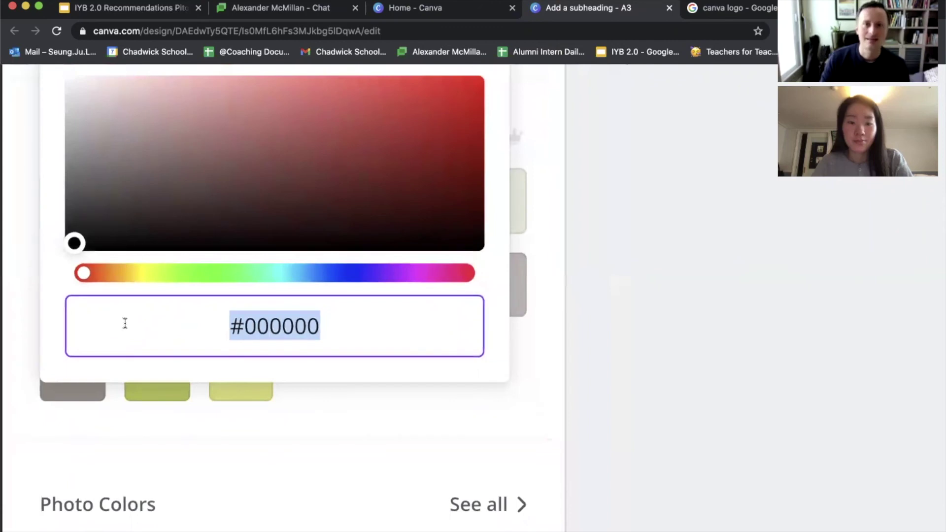
pyautogui.write('#00')
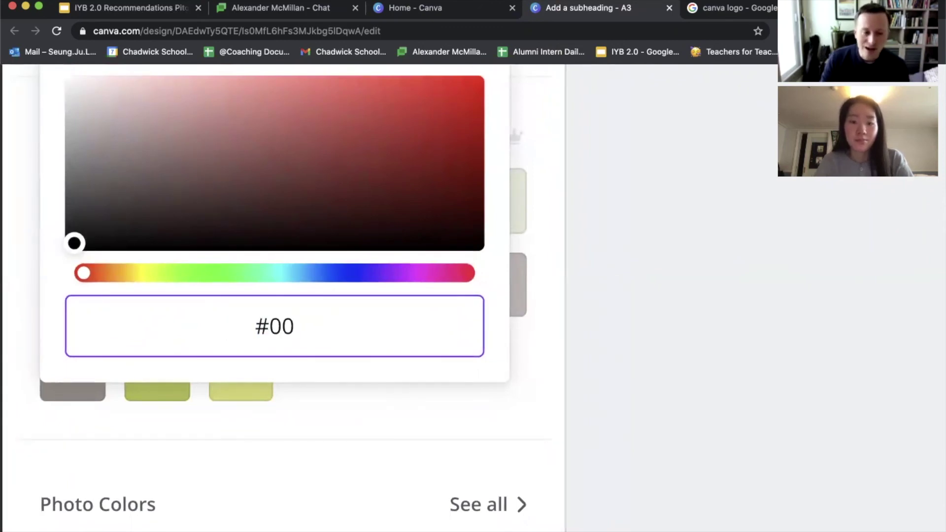
pyautogui.write('254')
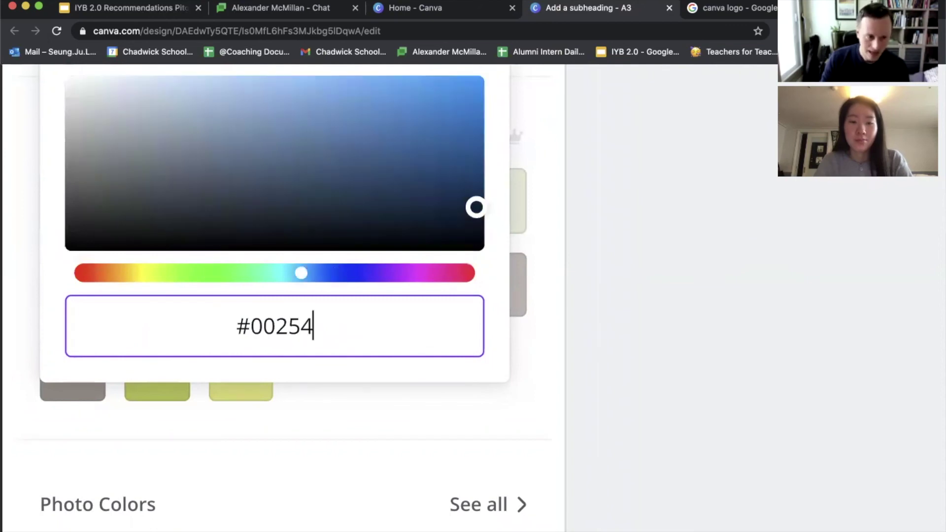
pyautogui.write('A')
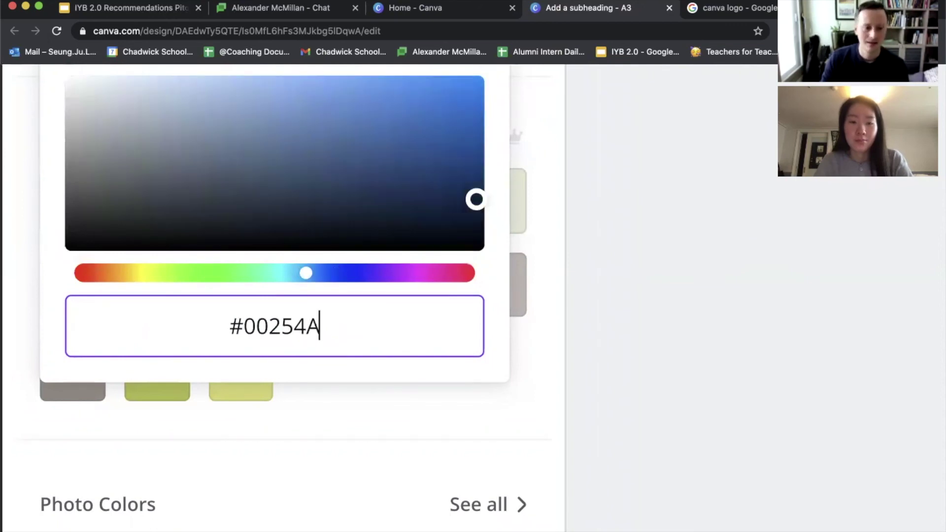
pyautogui.press('Return')
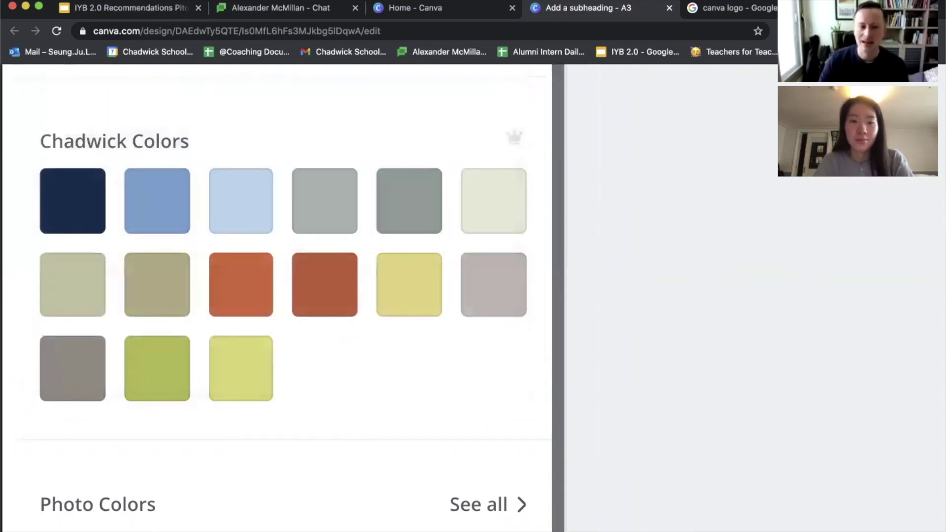
pyautogui.press('super+minus')
pyautogui.press('super+minus')
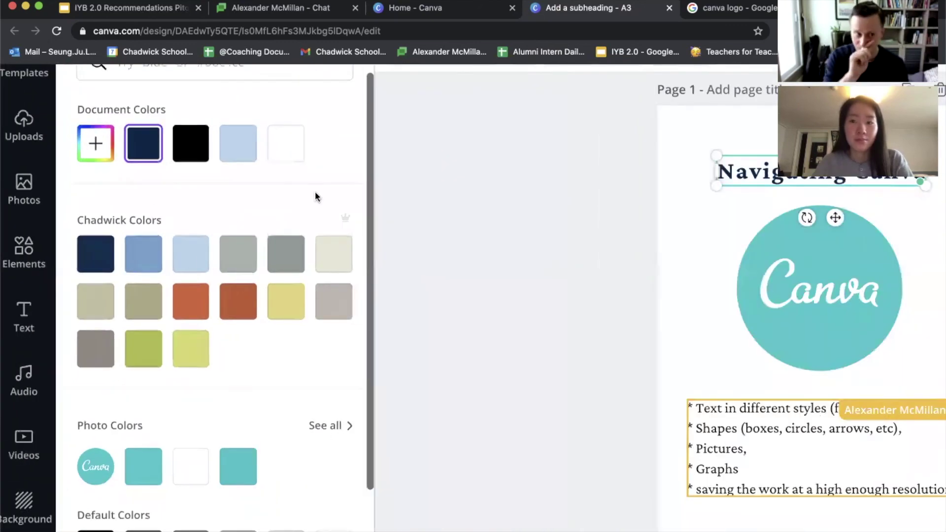
pyautogui.hscroll(3, 614, 148)
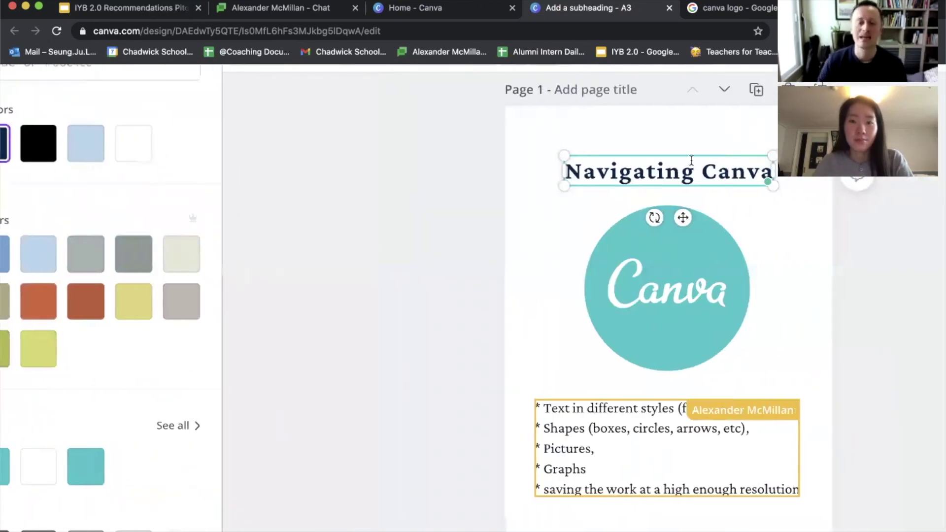
pyautogui.scroll(5, 691, 160)
pyautogui.scroll(1, 691, 160)
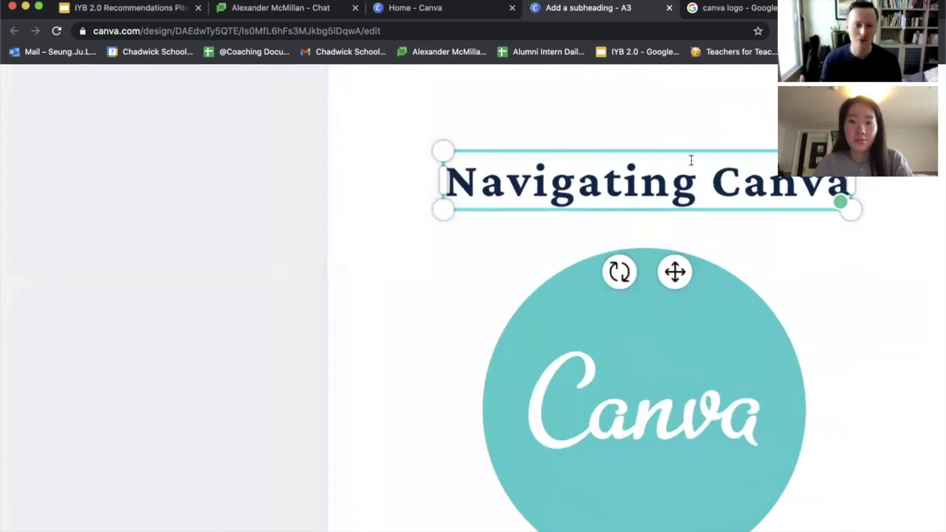
pyautogui.scroll(-6, 691, 160)
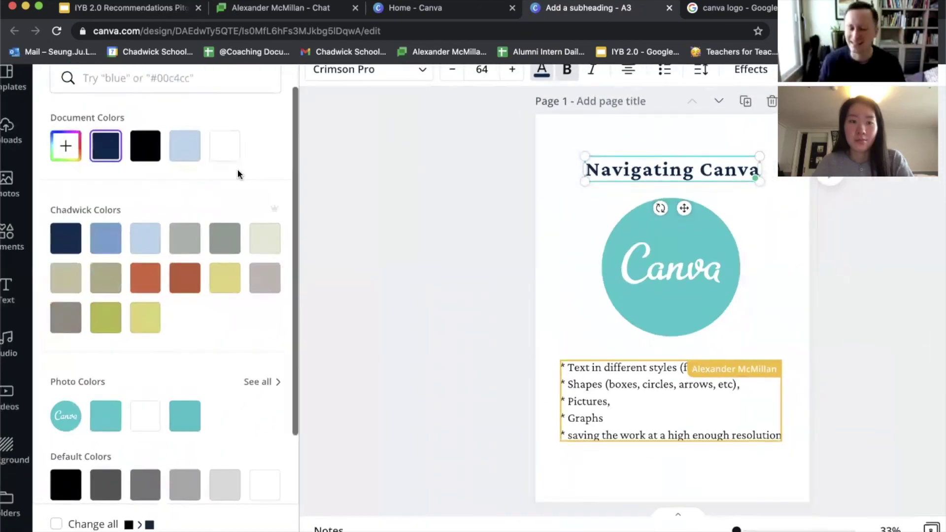